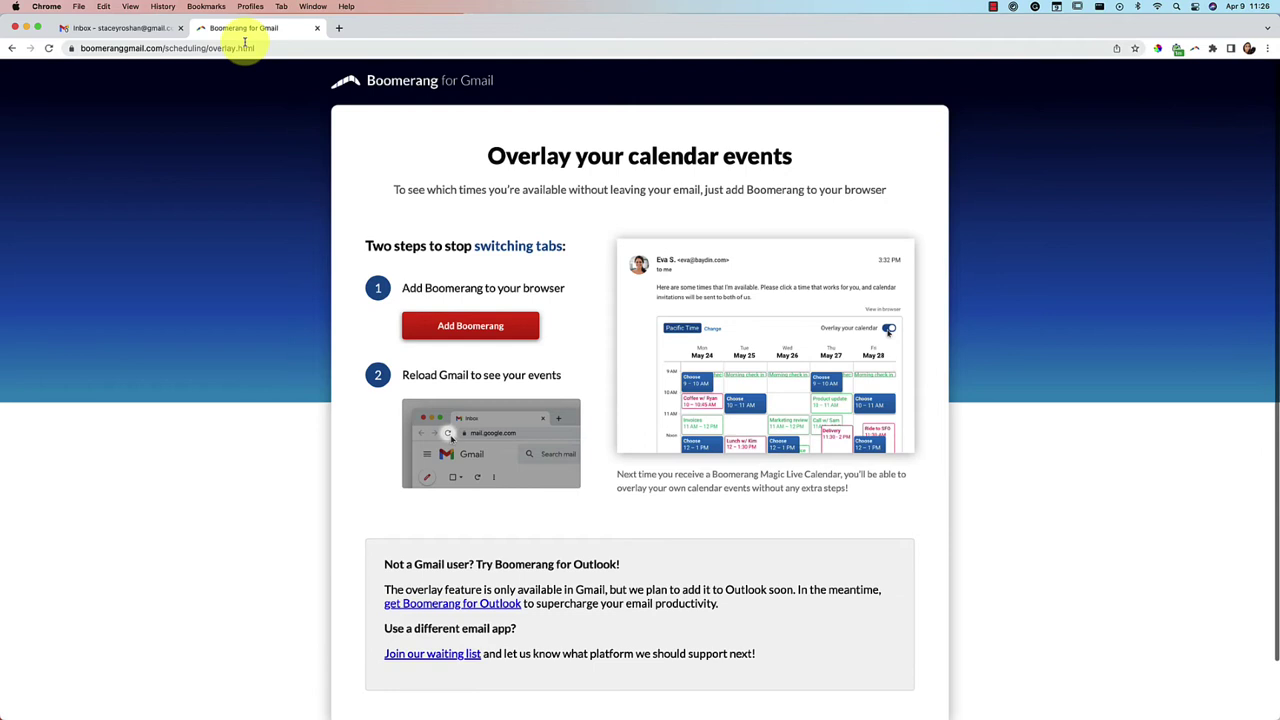
# - In the new Gmail message, open Meet and show the Bookable Schedules list
pyautogui.click(155, 28)
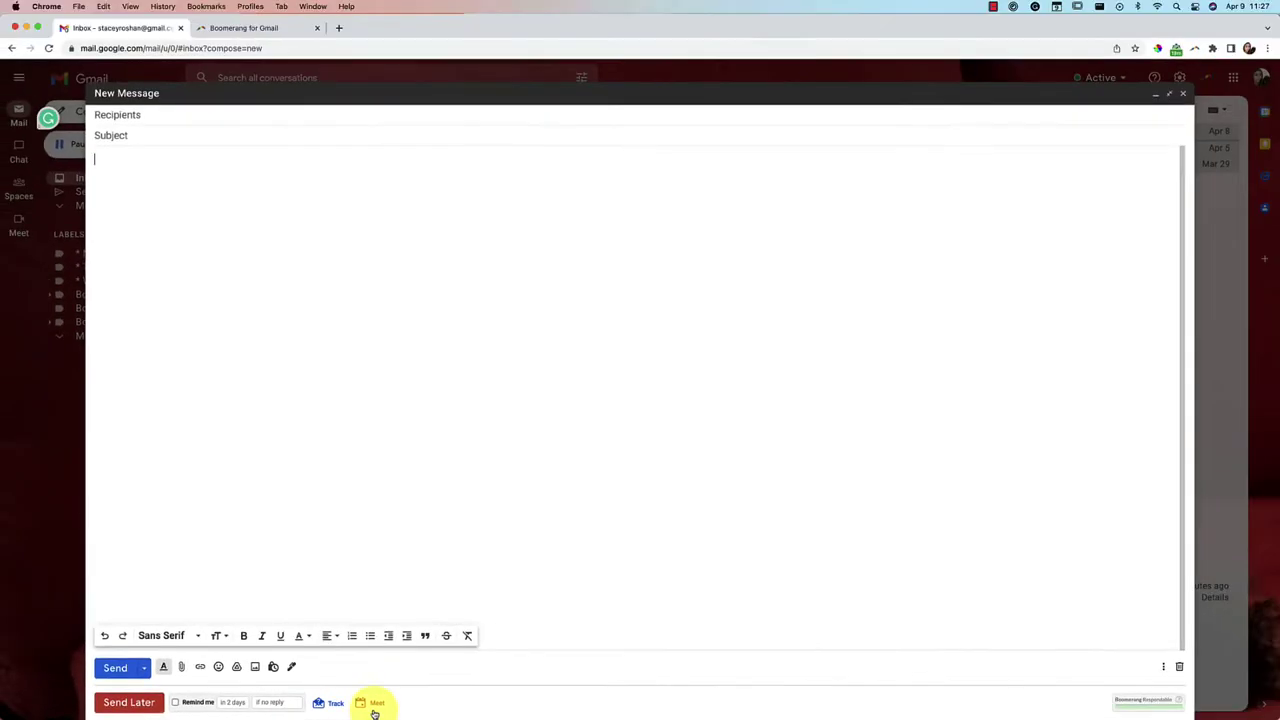
pyautogui.click(373, 710)
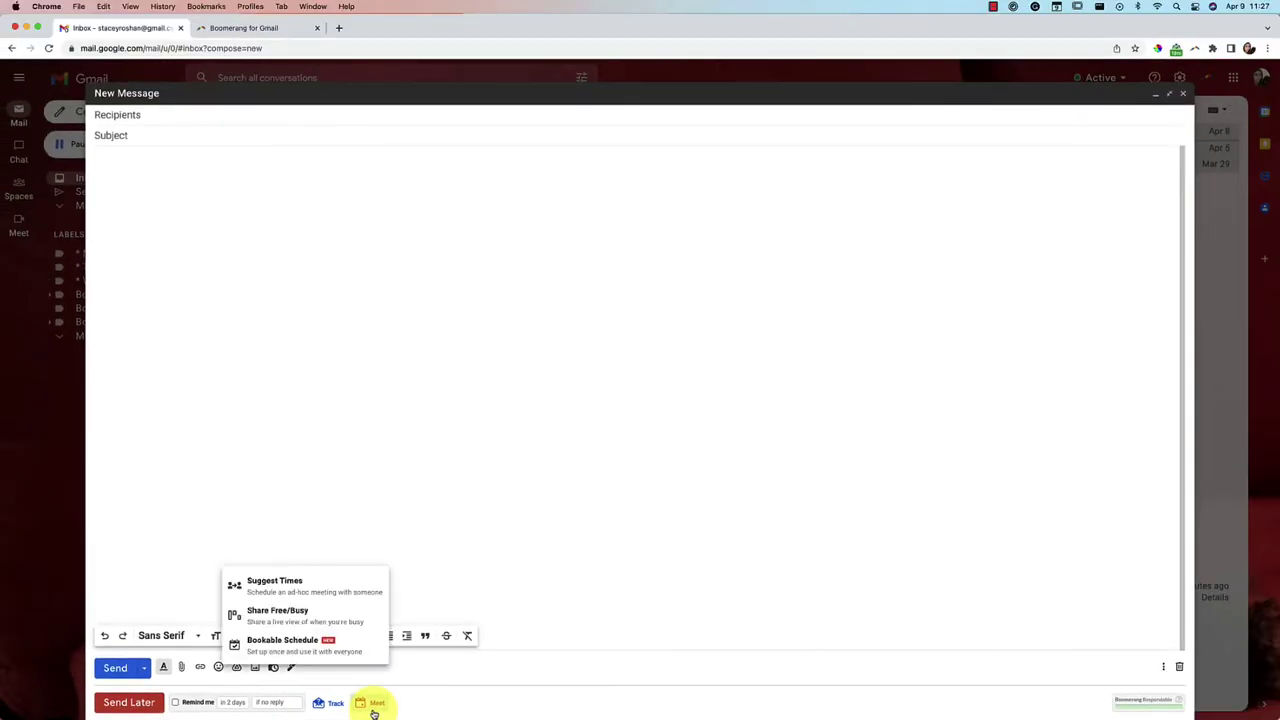
pyautogui.click(345, 648)
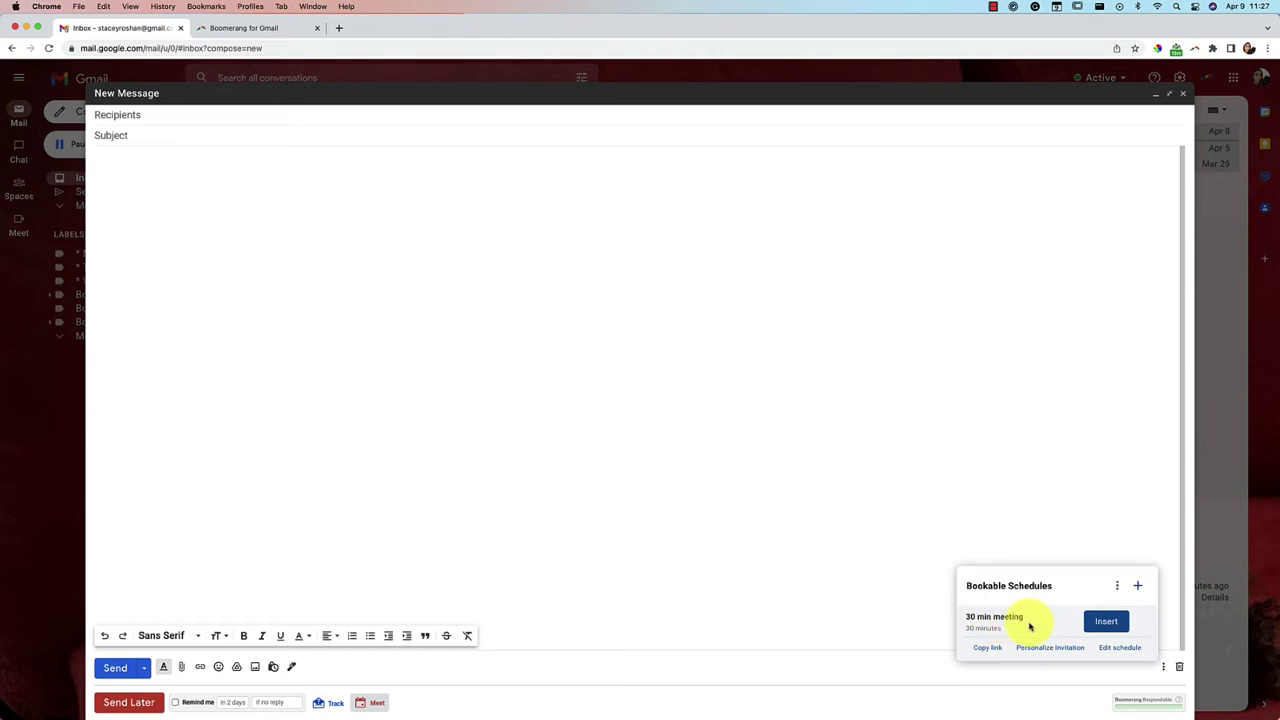
# - Start a new bookable schedule with a 60-minute duration titled '60 min Meeting'
pyautogui.click(1138, 586)
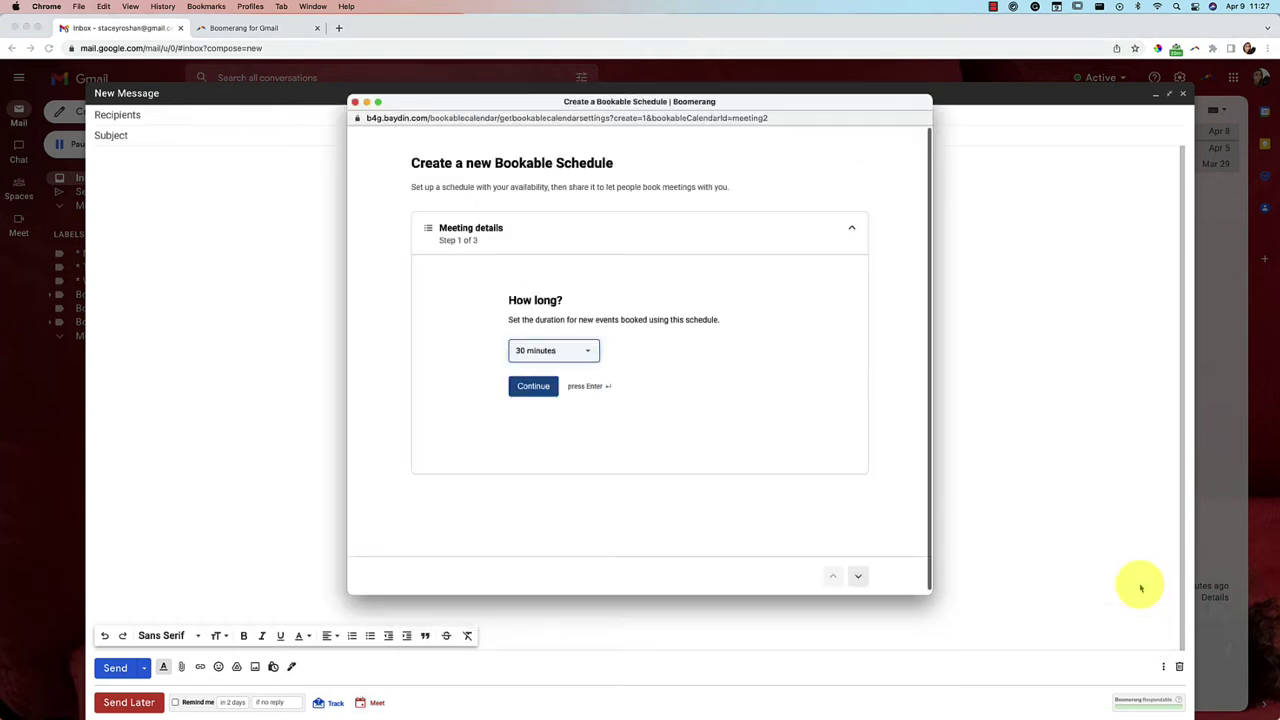
pyautogui.click(588, 354)
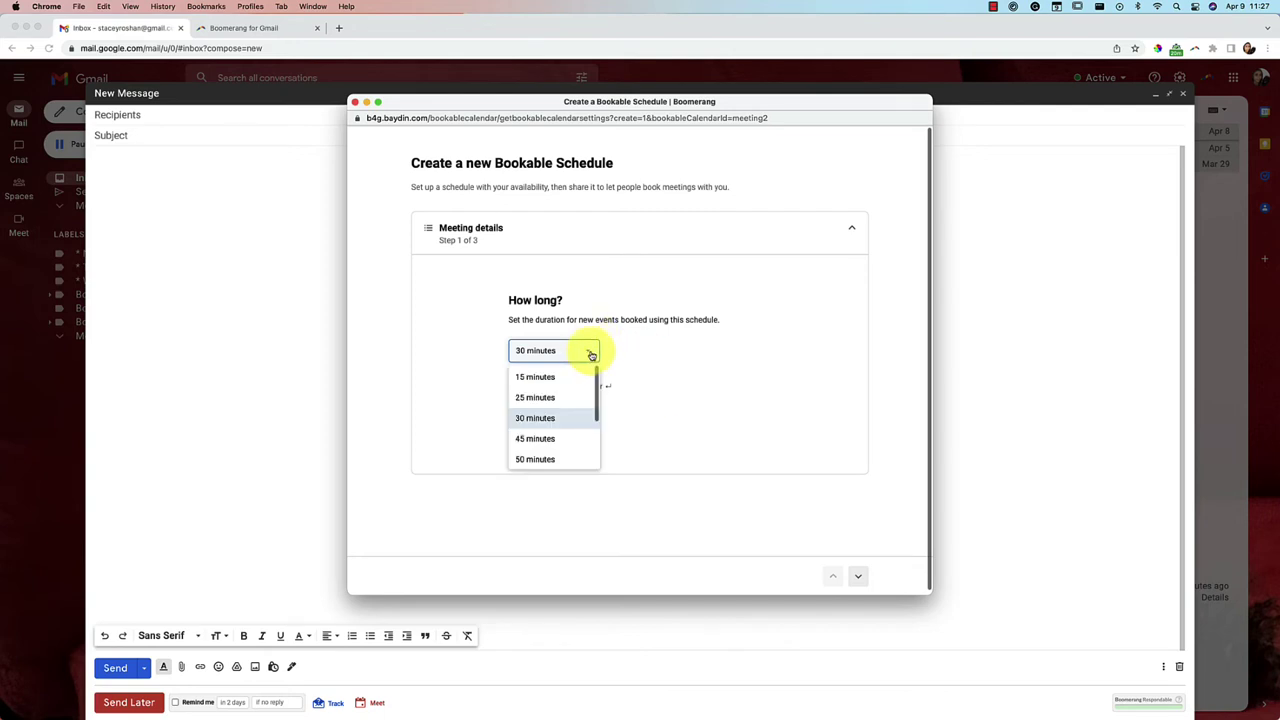
pyautogui.scroll(-2, 553, 425)
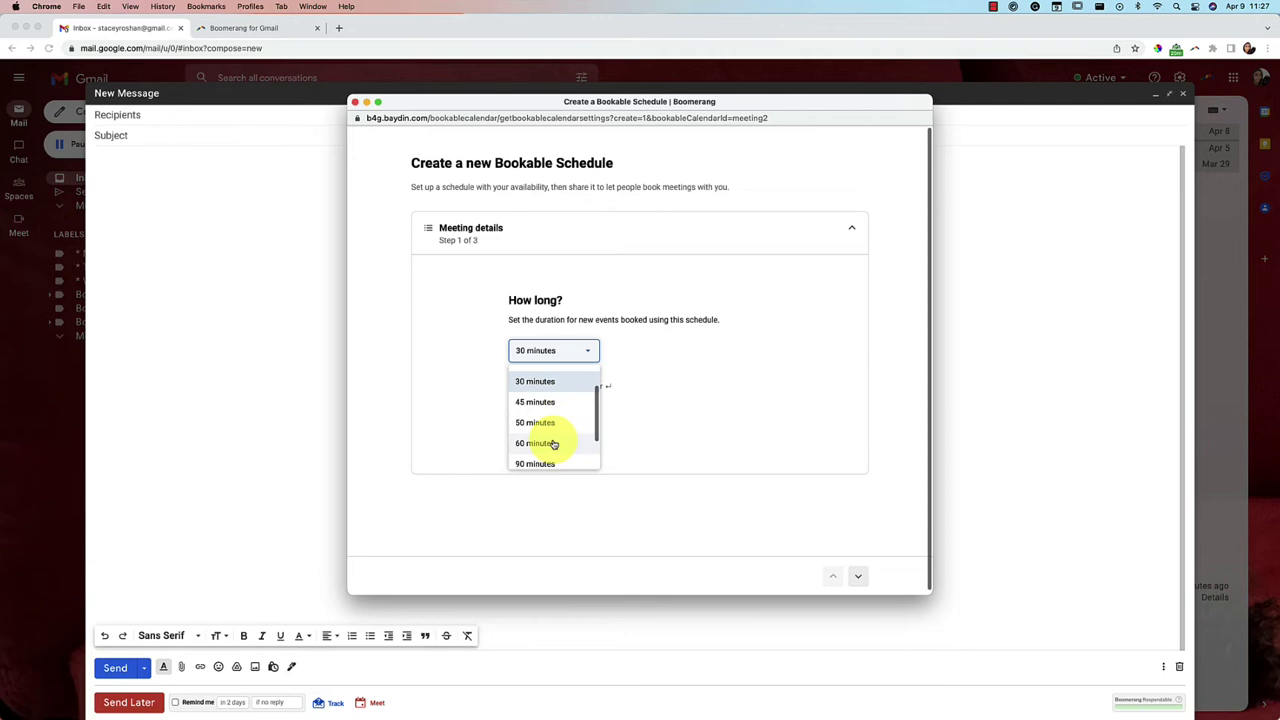
pyautogui.click(553, 443)
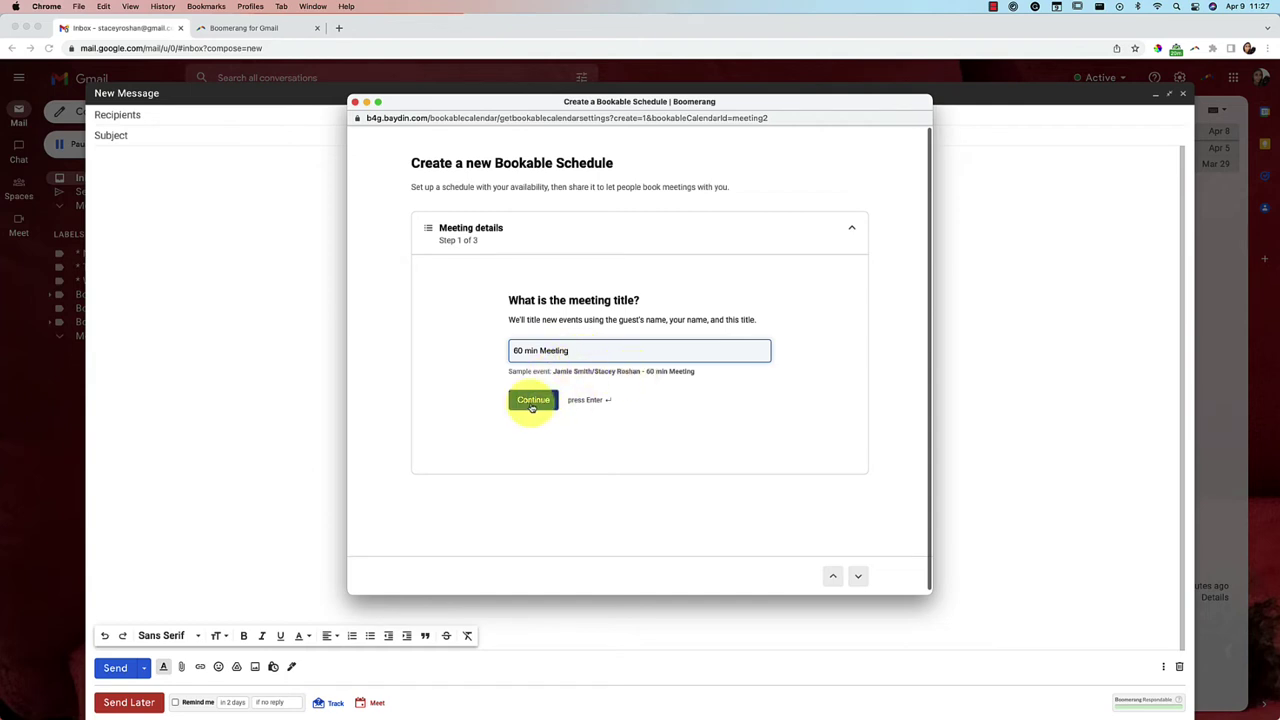
pyautogui.click(531, 403)
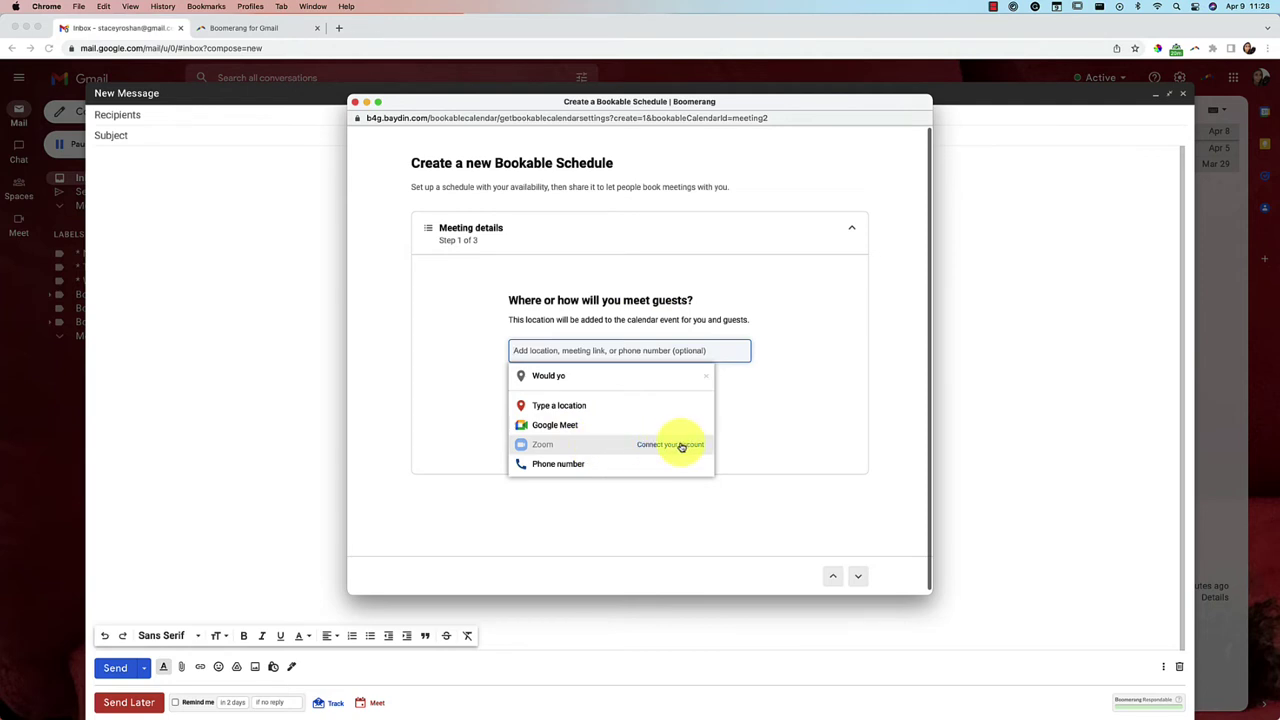
# - Set the meeting location to an auto-generated Google Meet link
pyautogui.click(588, 428)
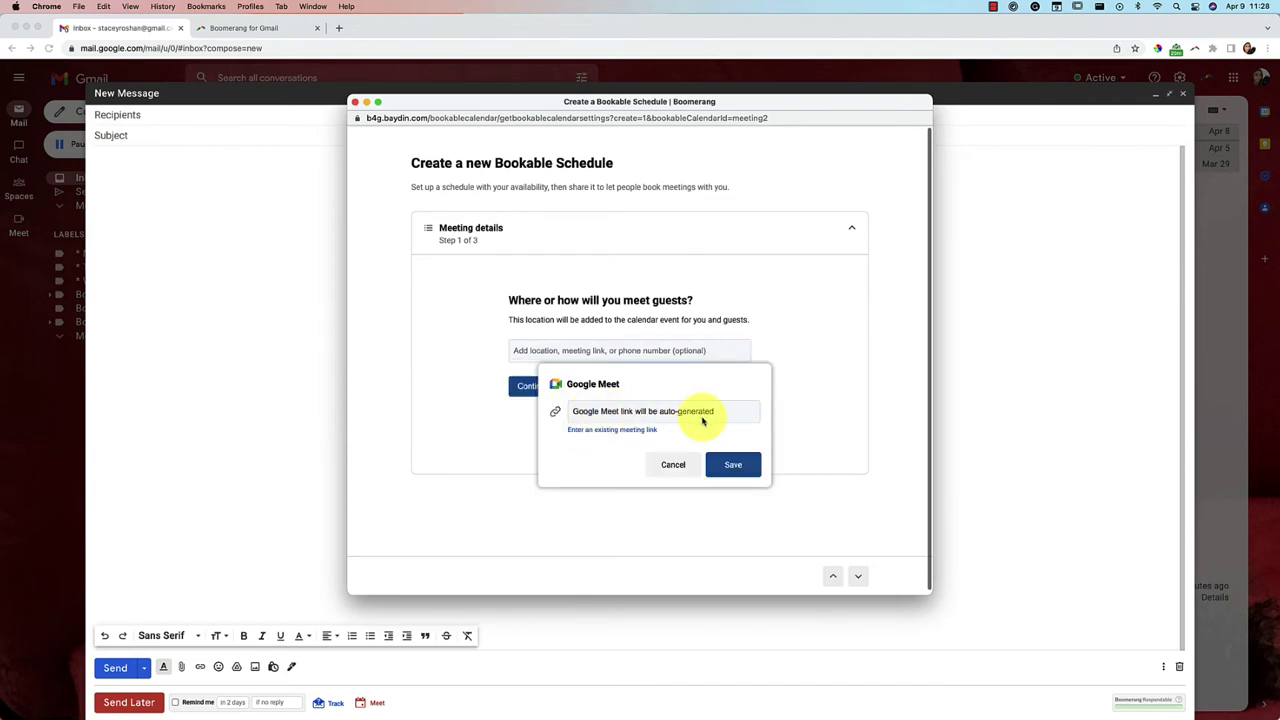
pyautogui.click(734, 461)
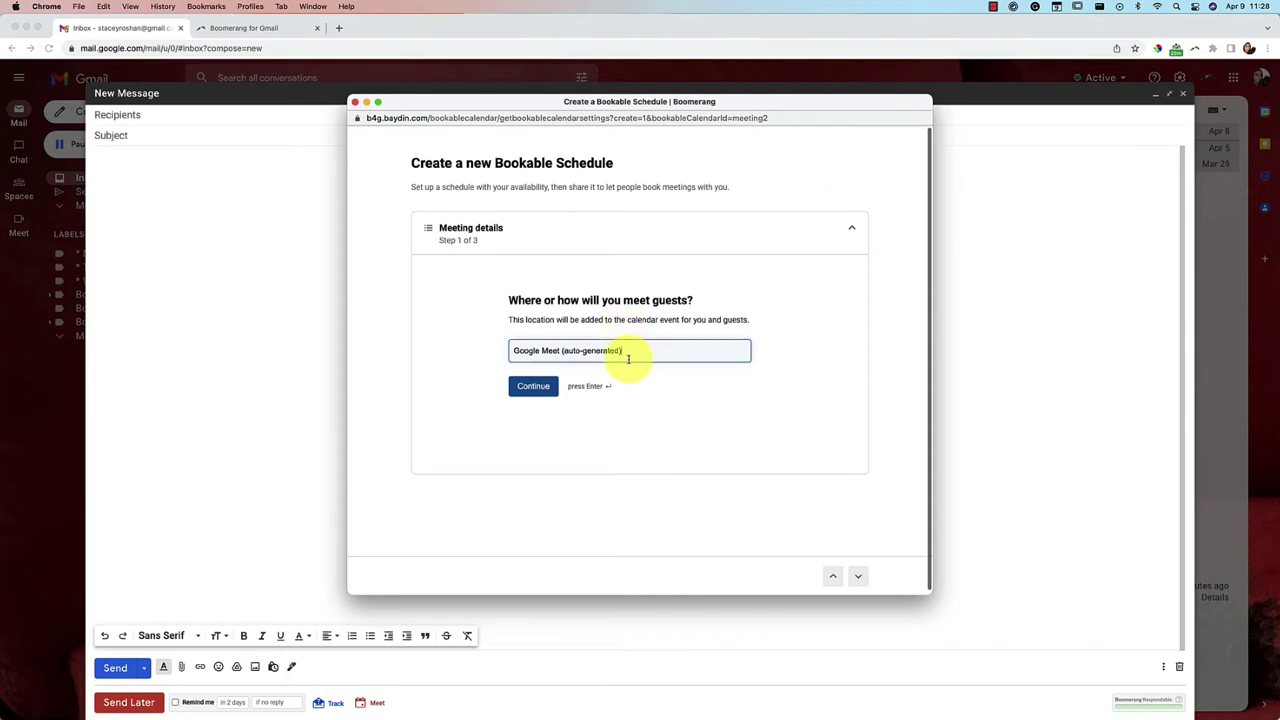
pyautogui.click(535, 390)
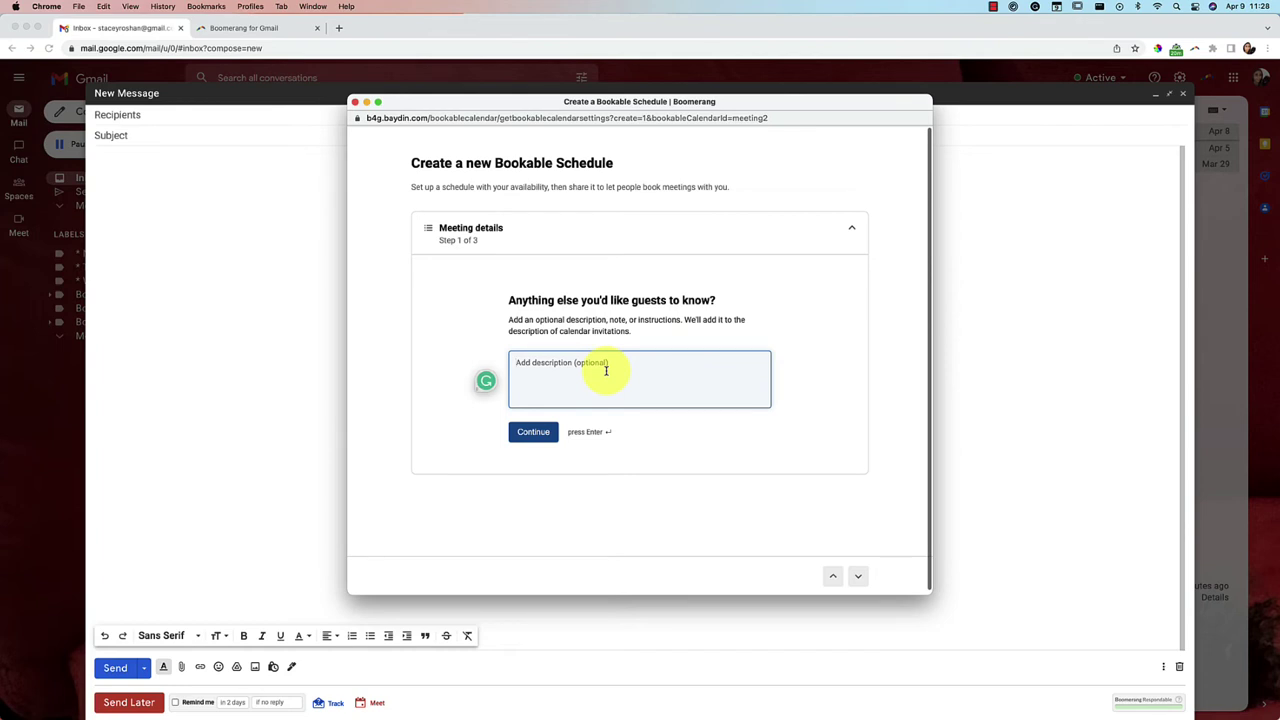
# - Skip the description and keep Home as the calendar for new bookings
pyautogui.click(538, 434)
pyautogui.click(537, 434)
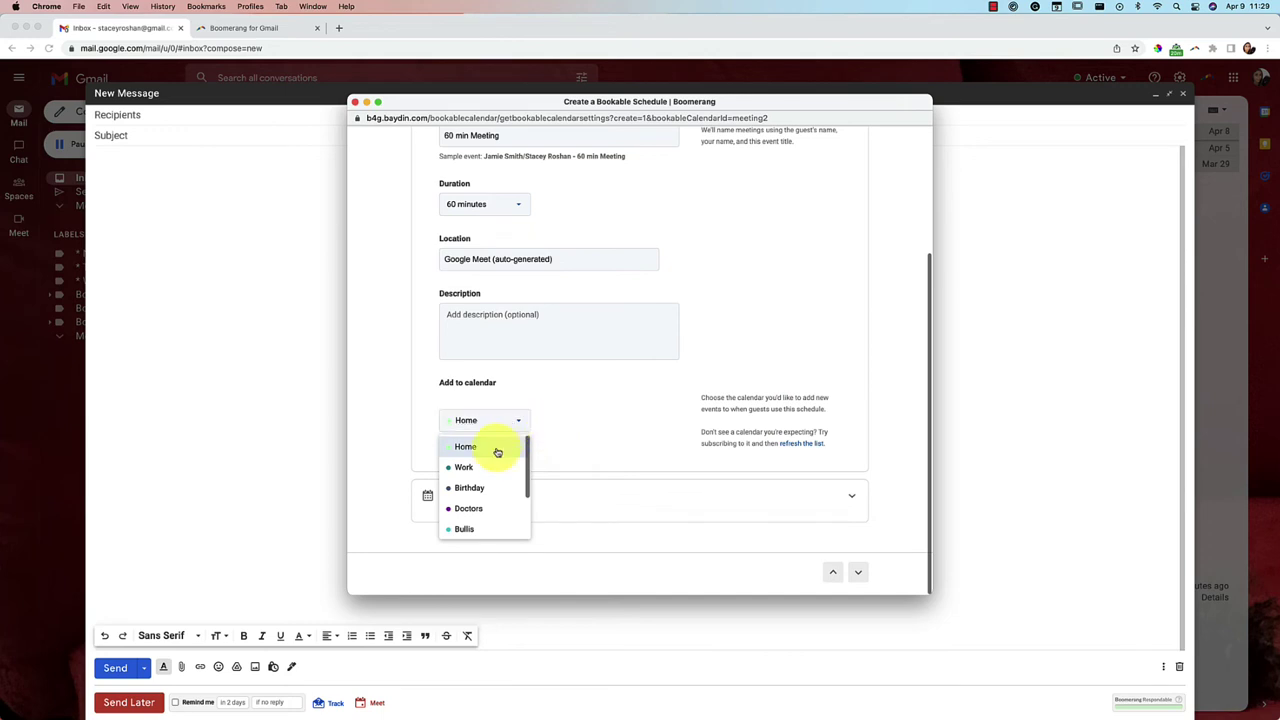
pyautogui.click(600, 420)
pyautogui.click(643, 513)
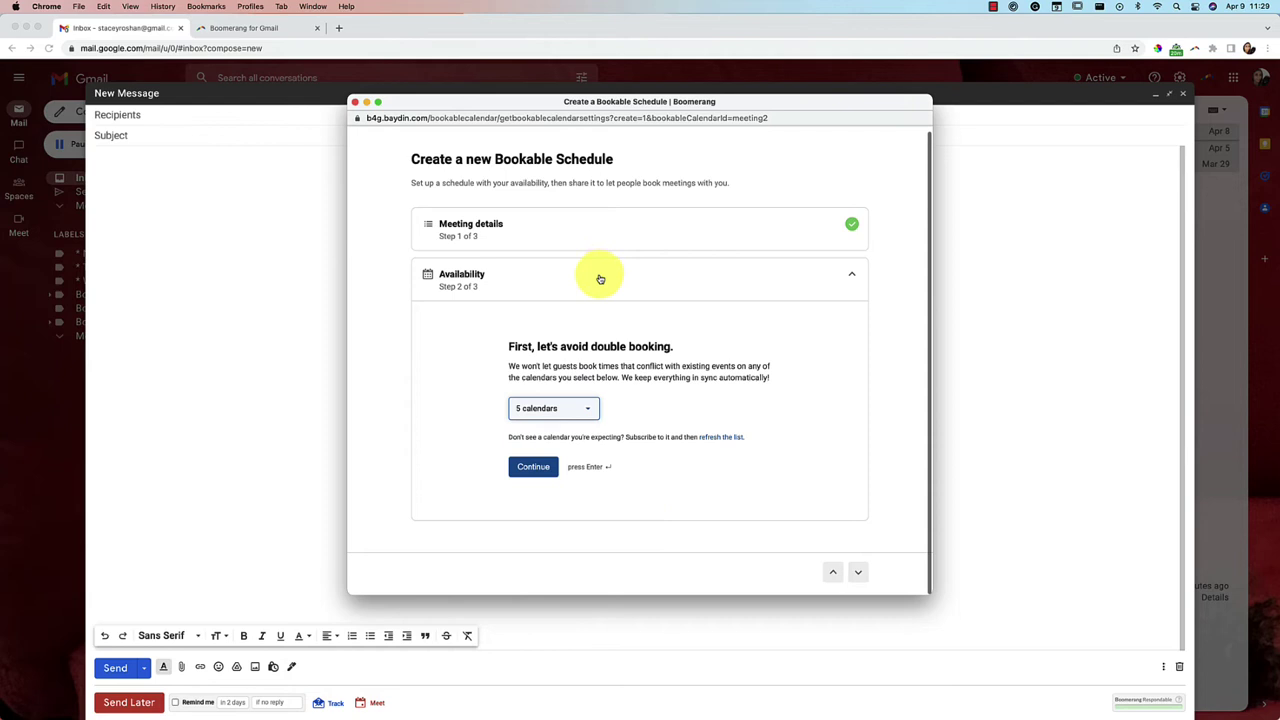
# - Keep the 5 calendars checked for conflicts and continue to weekly availability
pyautogui.click(586, 411)
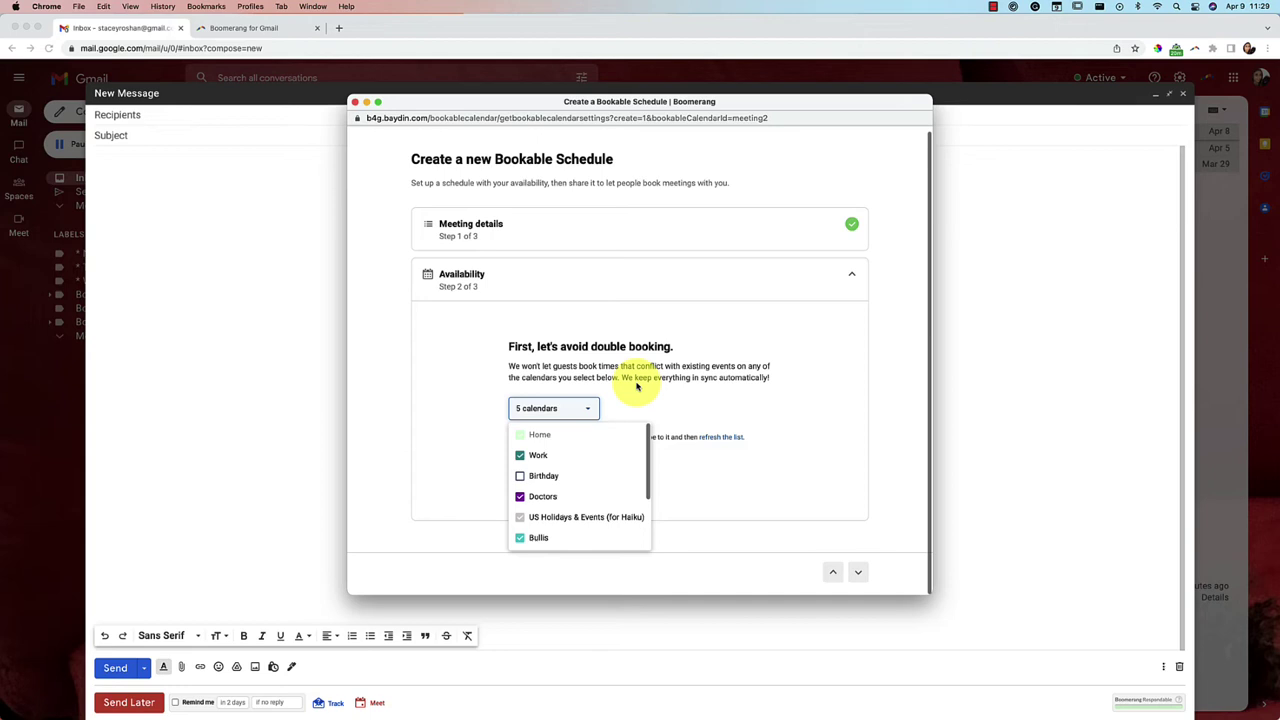
pyautogui.click(587, 413)
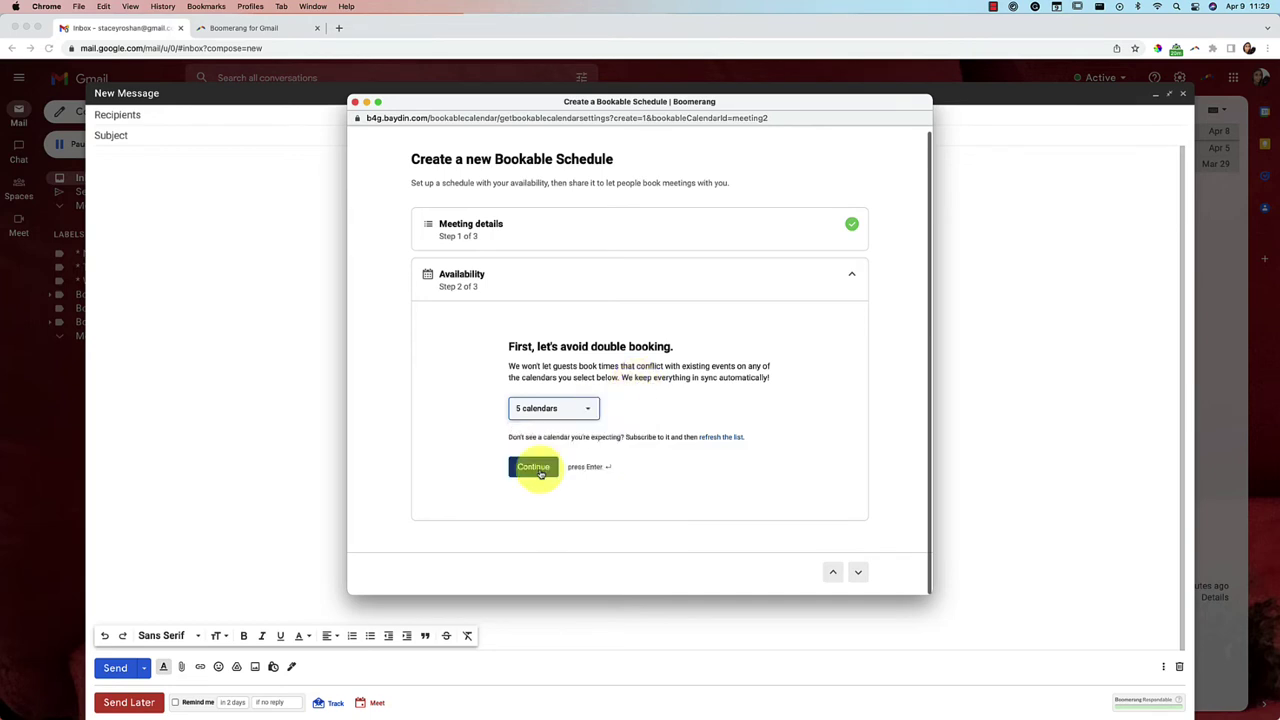
pyautogui.click(535, 467)
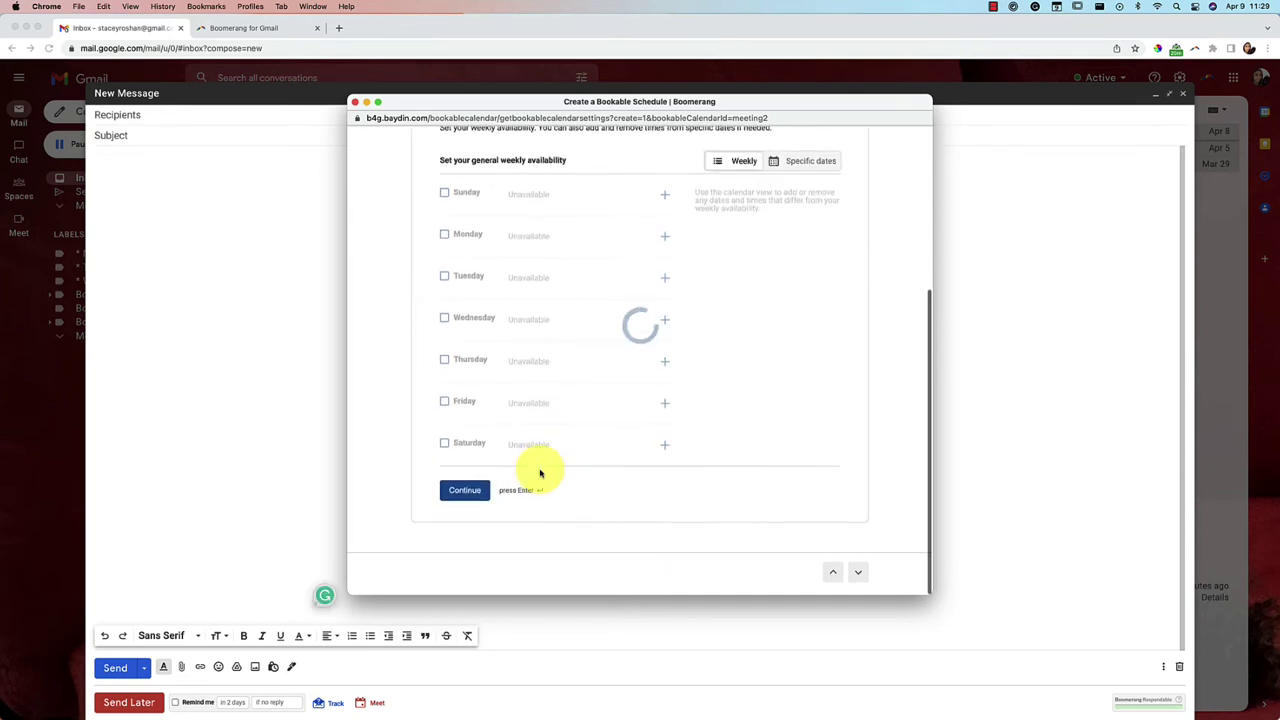
# - Make Monday available from 12:00 PM to 3:00 PM
pyautogui.scroll(1, 550, 330)
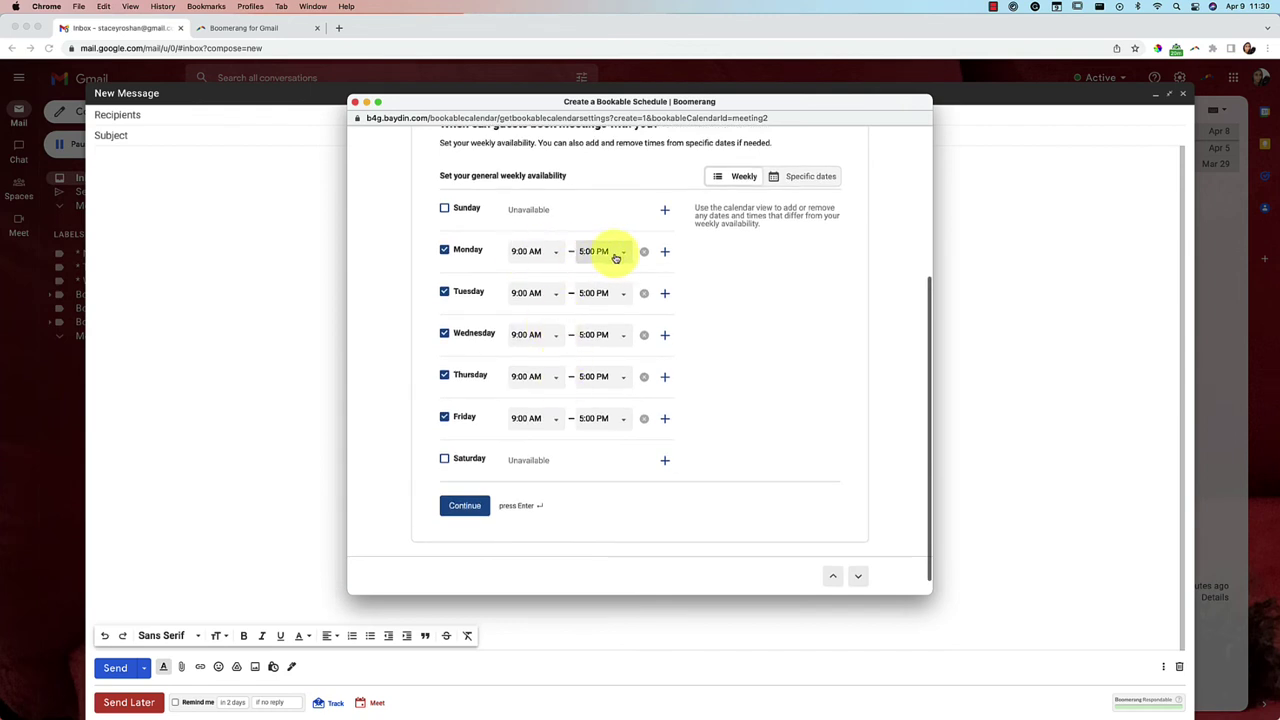
pyautogui.click(557, 257)
pyautogui.scroll(-3, 529, 355)
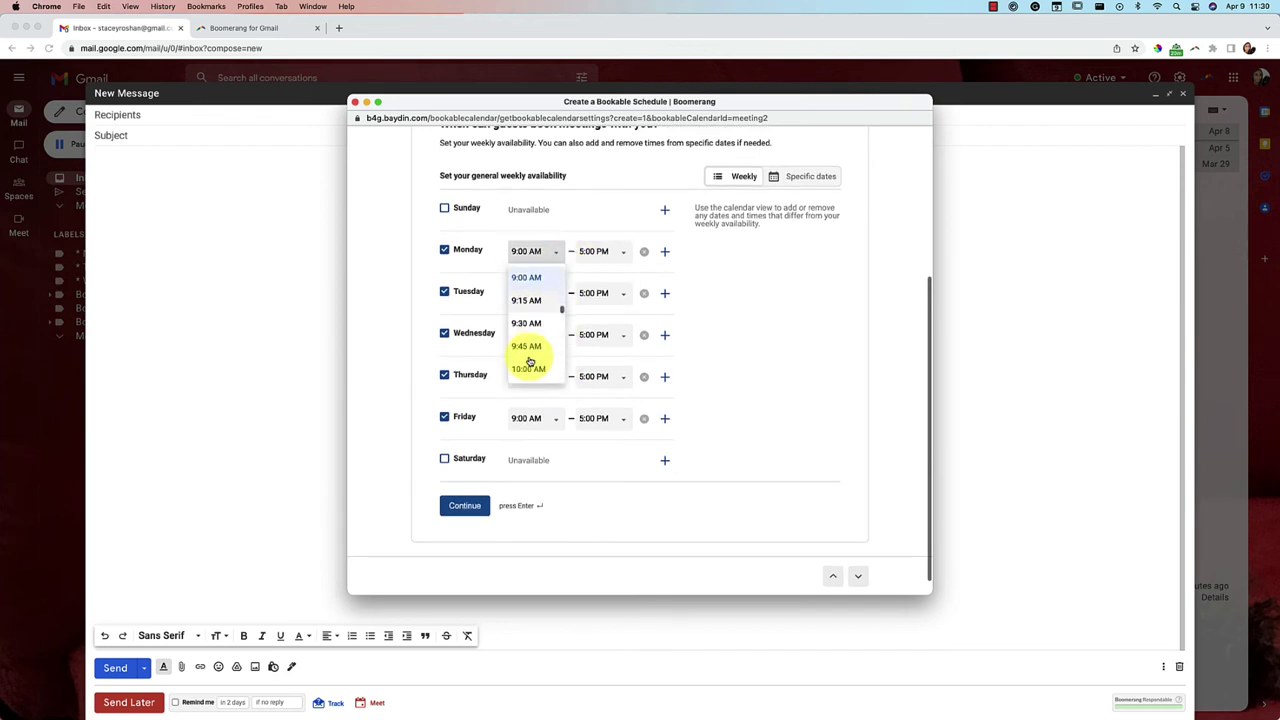
pyautogui.scroll(-2, 528, 345)
pyautogui.click(527, 335)
pyautogui.click(600, 251)
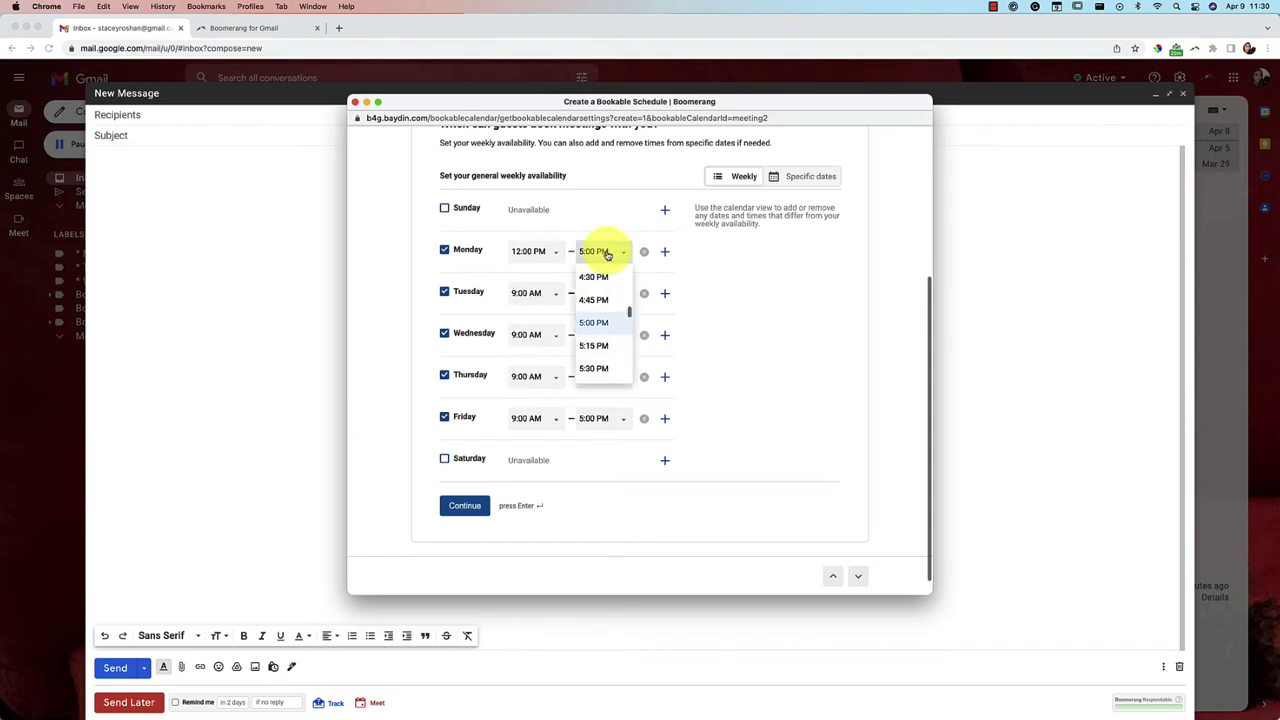
pyautogui.scroll(2, 604, 326)
pyautogui.scroll(2, 604, 326)
pyautogui.click(593, 325)
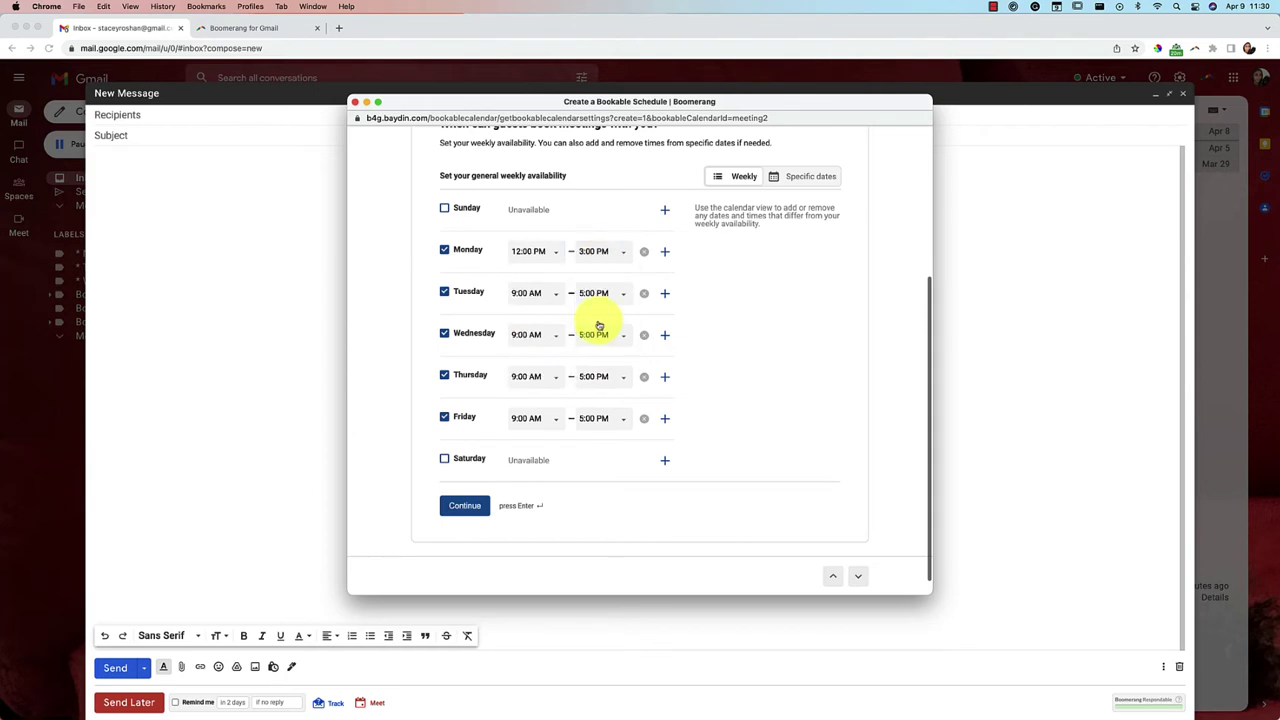
# - Add a second Monday range of 5:00–7:00 PM, then switch to specific dates
pyautogui.click(665, 253)
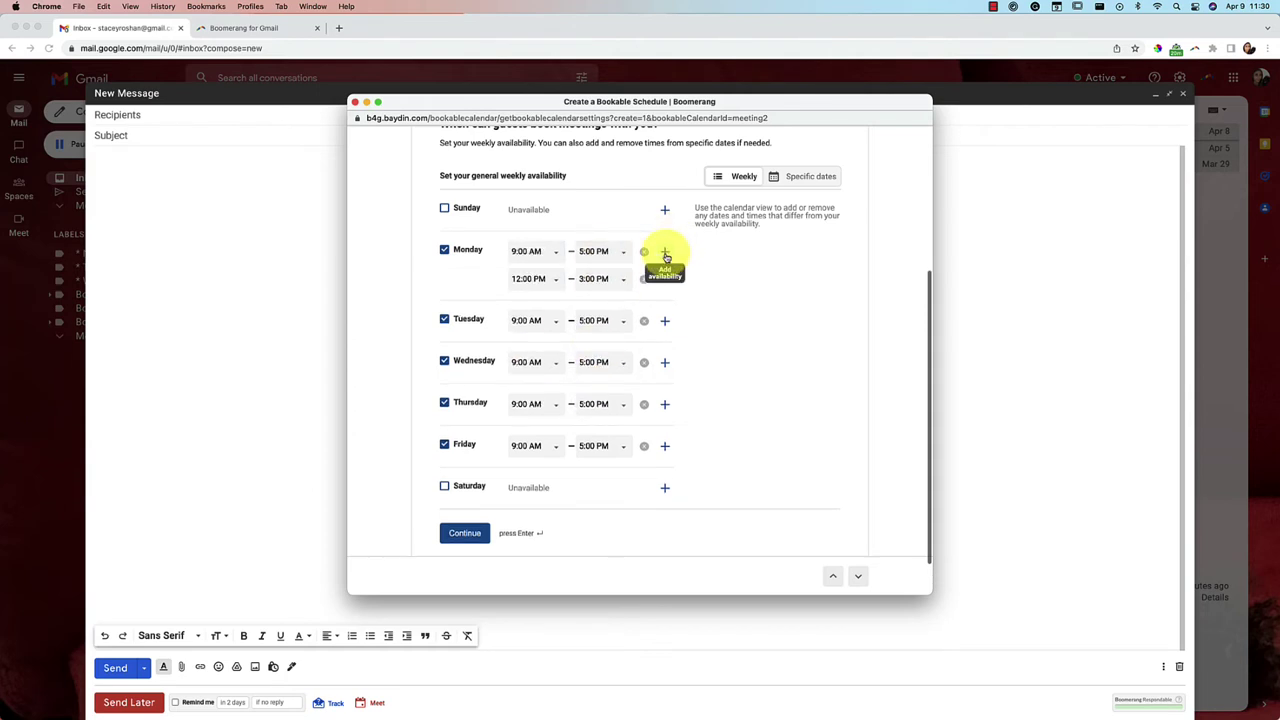
pyautogui.click(551, 253)
pyautogui.scroll(-10, 532, 350)
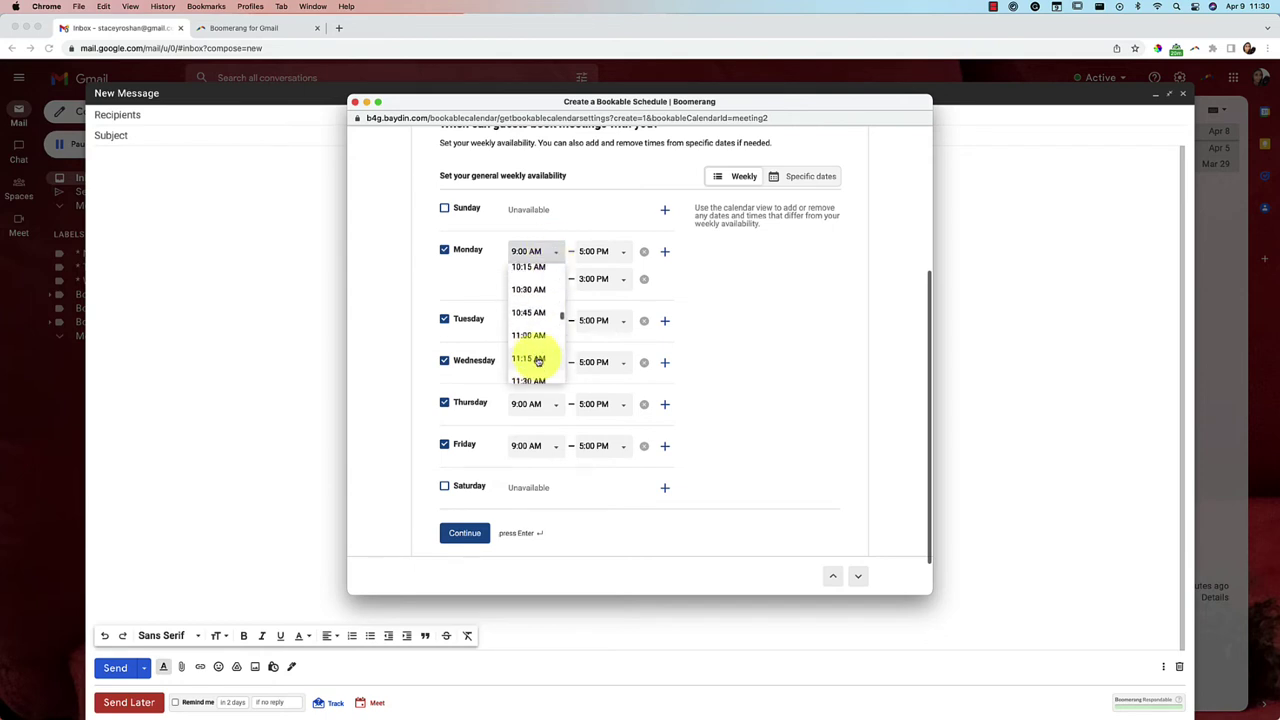
pyautogui.scroll(5, 537, 340)
pyautogui.click(528, 297)
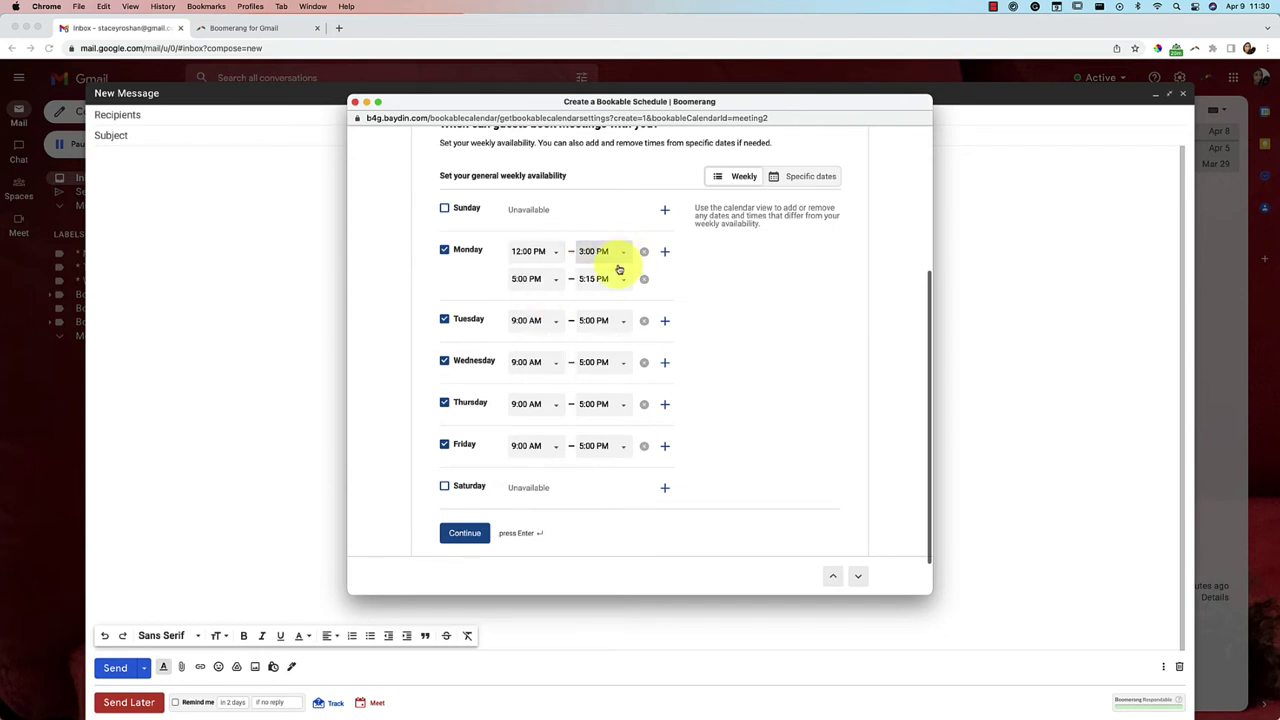
pyautogui.click(619, 280)
pyautogui.scroll(-3, 605, 350)
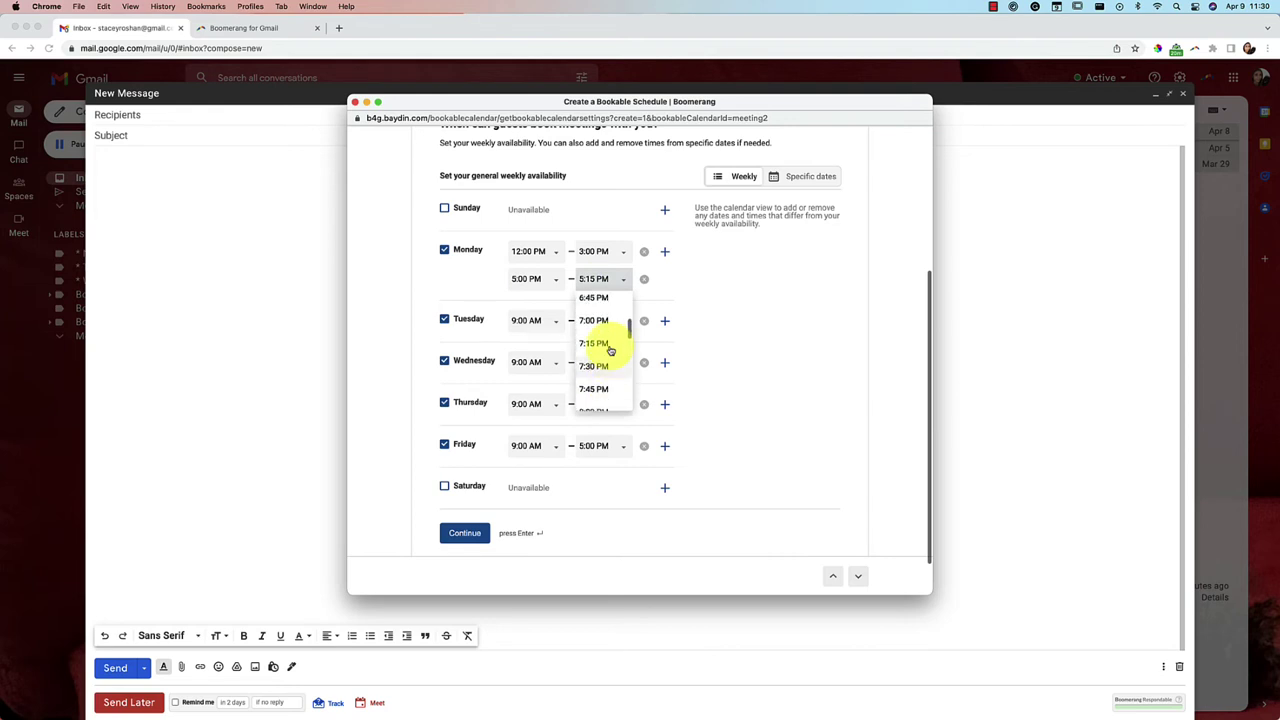
pyautogui.click(608, 343)
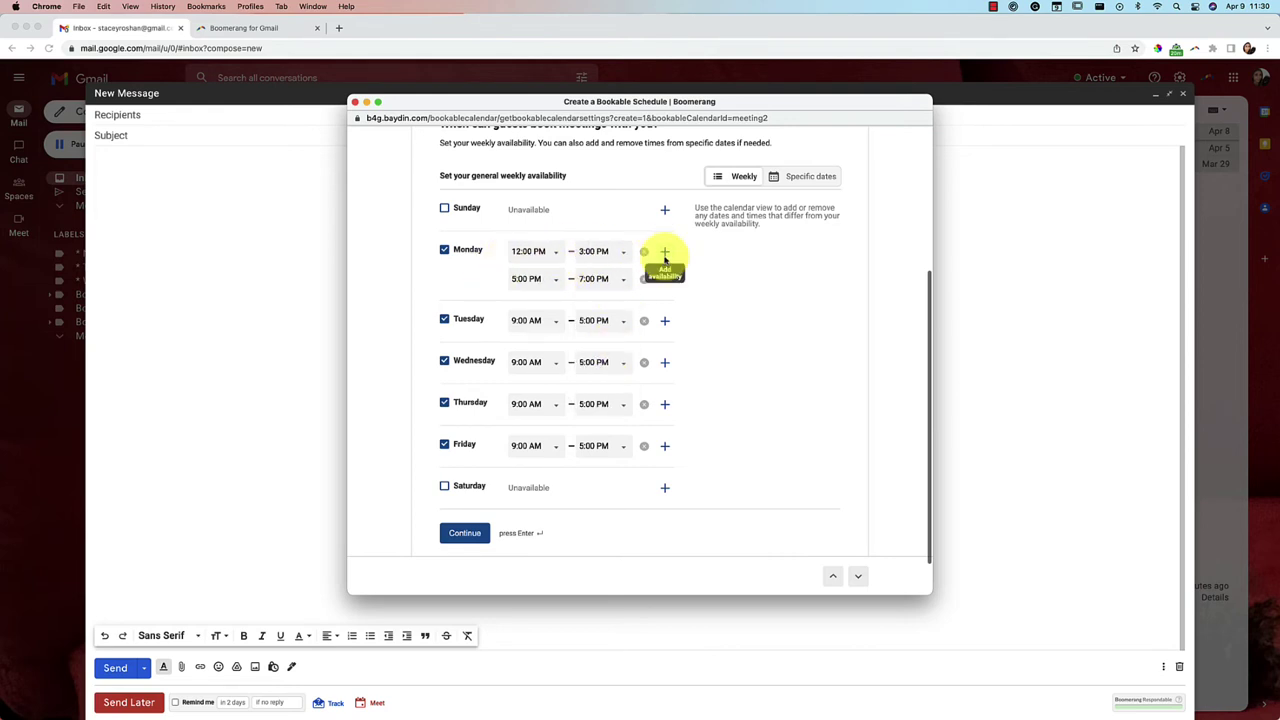
pyautogui.click(806, 186)
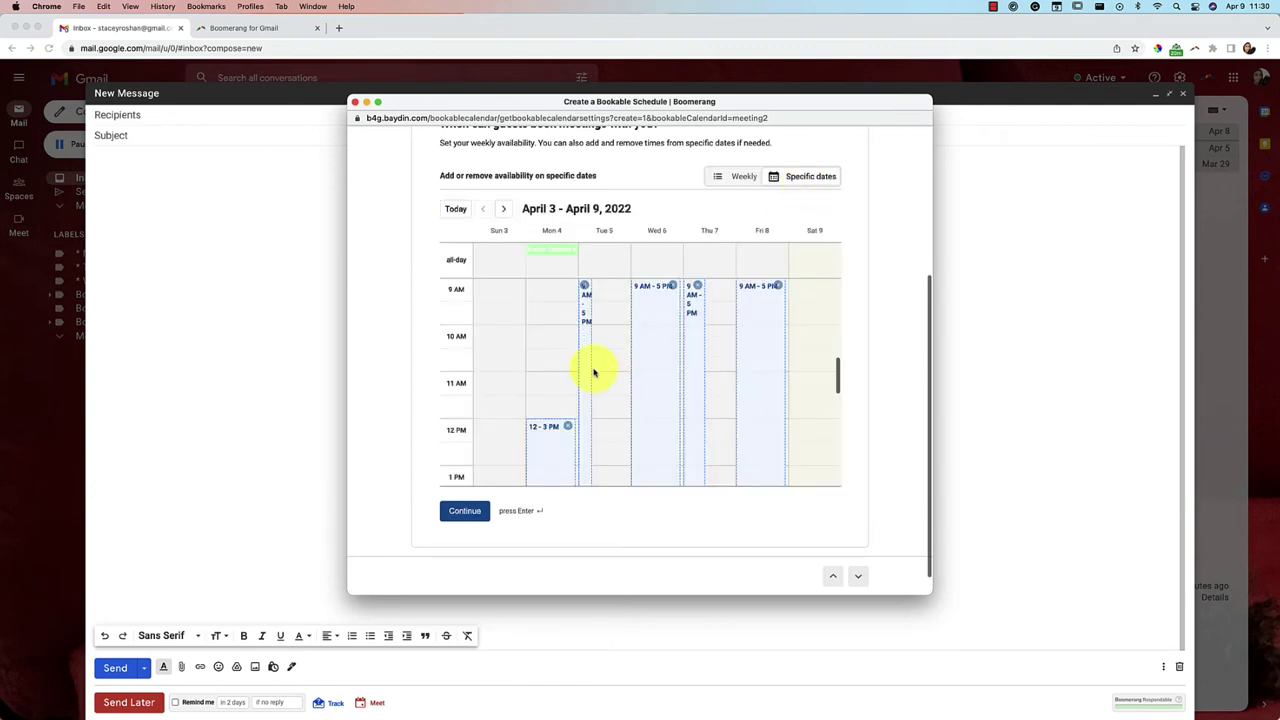
# - Replace Tuesday's 9 AM–5 PM availability with a repeating 11 AM–2 PM slot
pyautogui.click(585, 287)
pyautogui.click(640, 388)
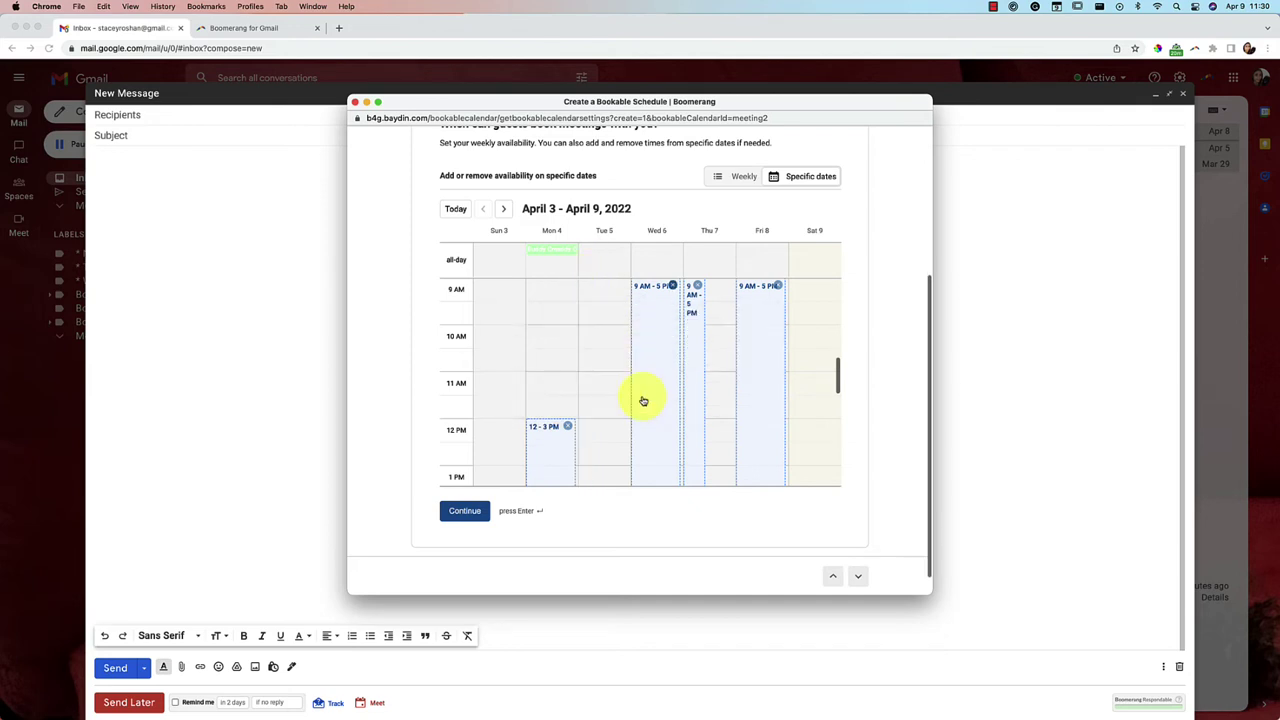
pyautogui.scroll(-1, 613, 425)
pyautogui.scroll(-2, 613, 425)
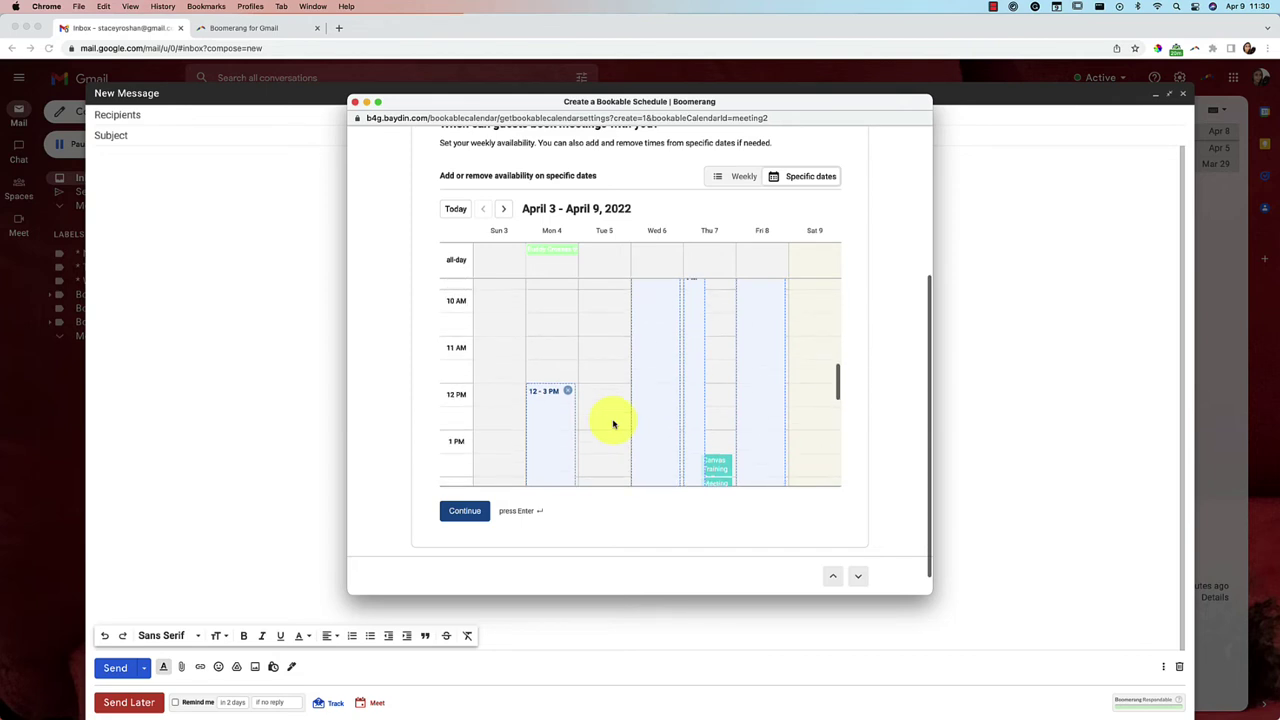
pyautogui.click(598, 343)
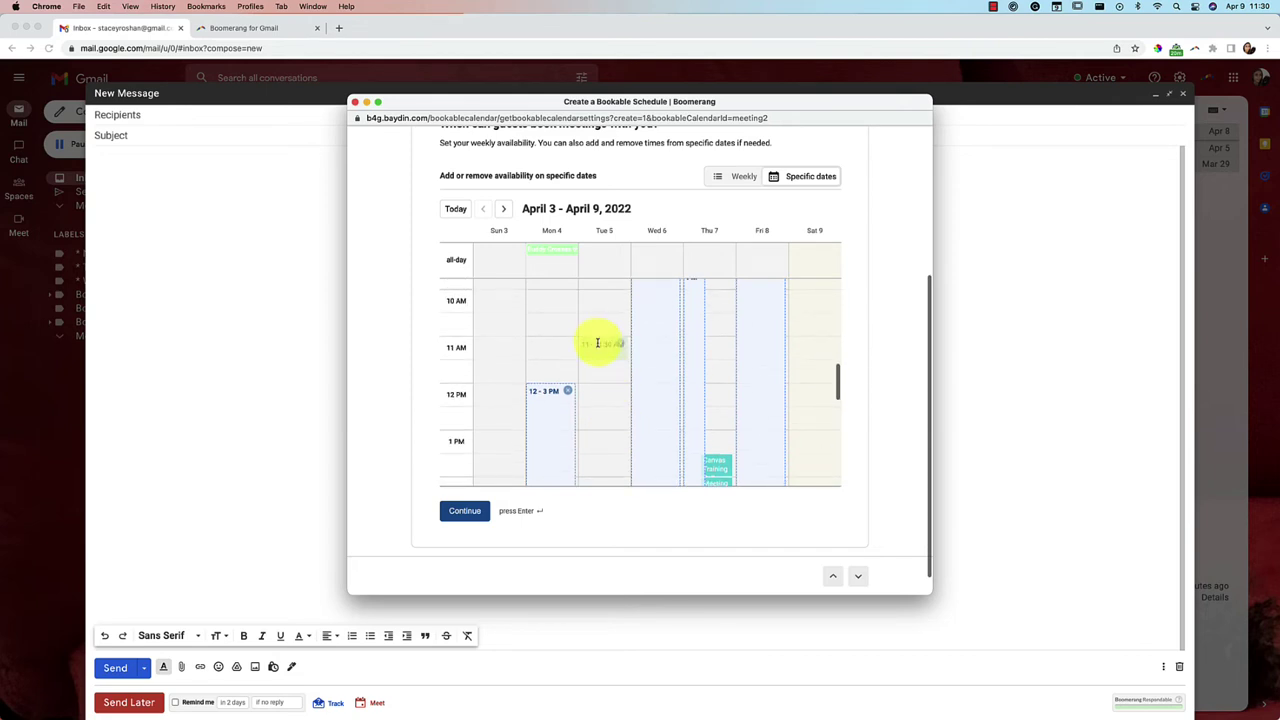
pyautogui.moveTo(598, 343); pyautogui.dragTo(600, 465)
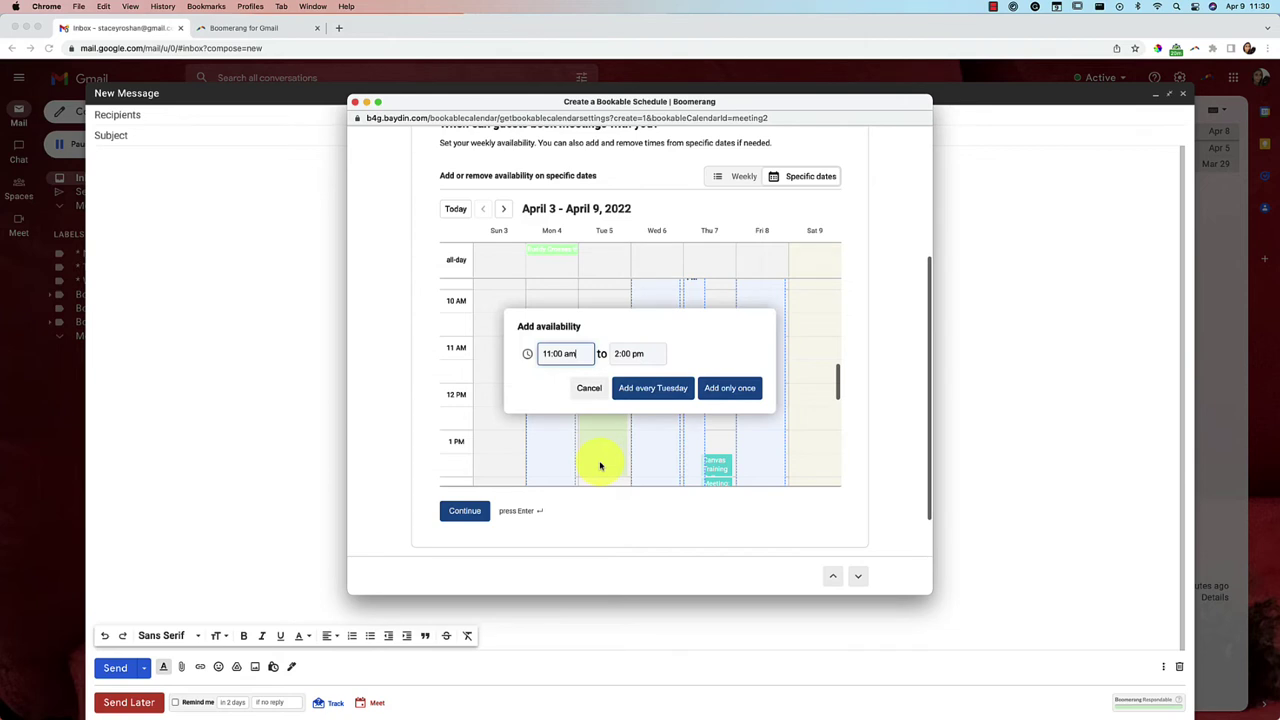
pyautogui.click(672, 392)
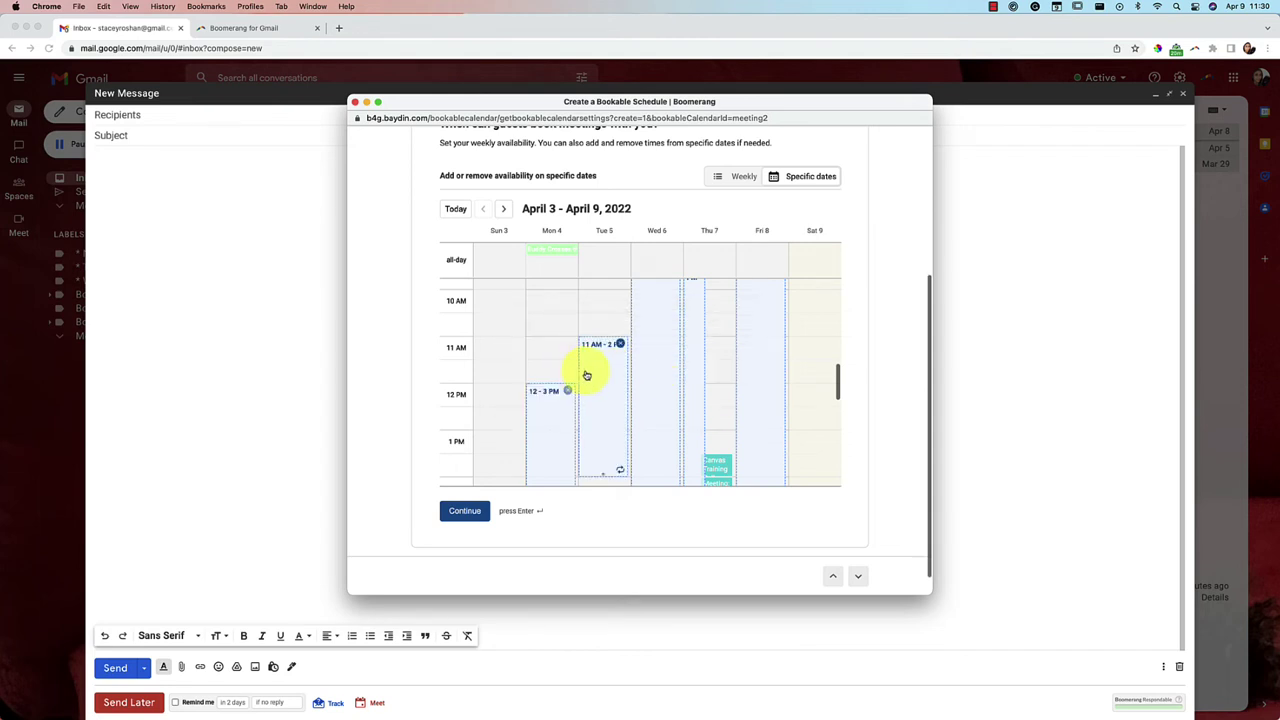
# - Look at the following week's availability, then return to April 3–9
pyautogui.click(503, 210)
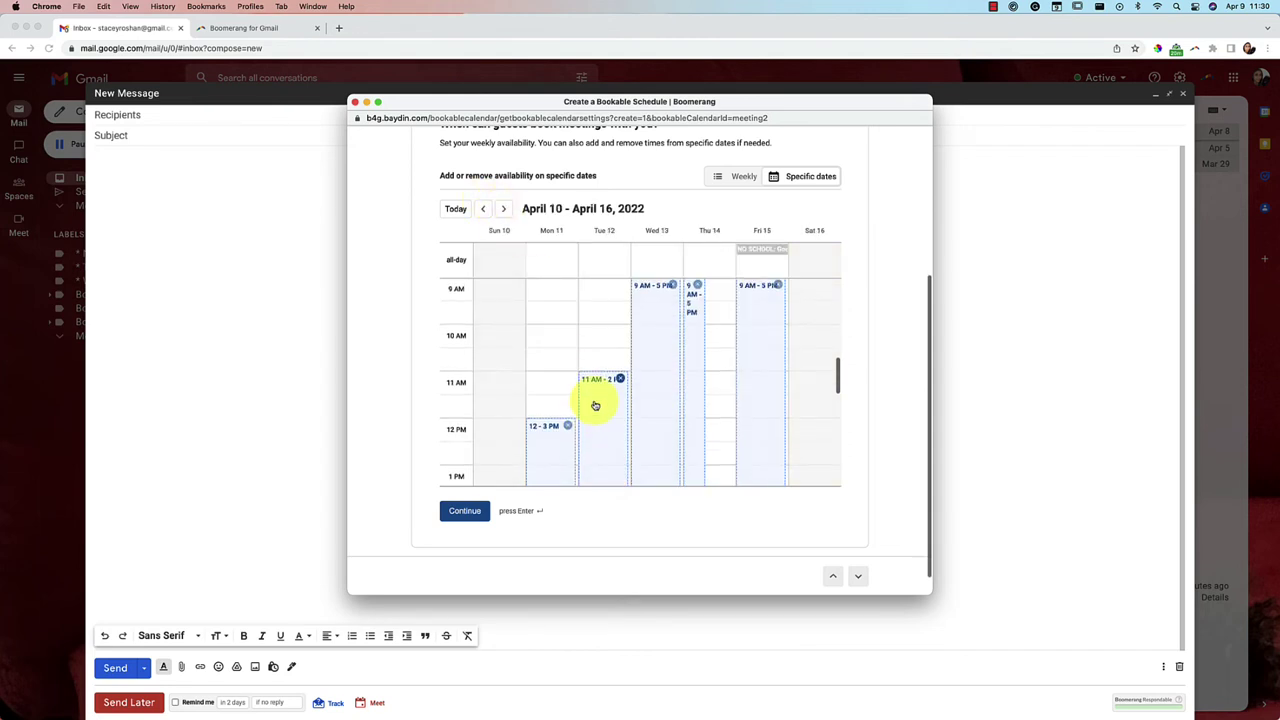
pyautogui.scroll(-1, 597, 400)
pyautogui.scroll(-1, 604, 368)
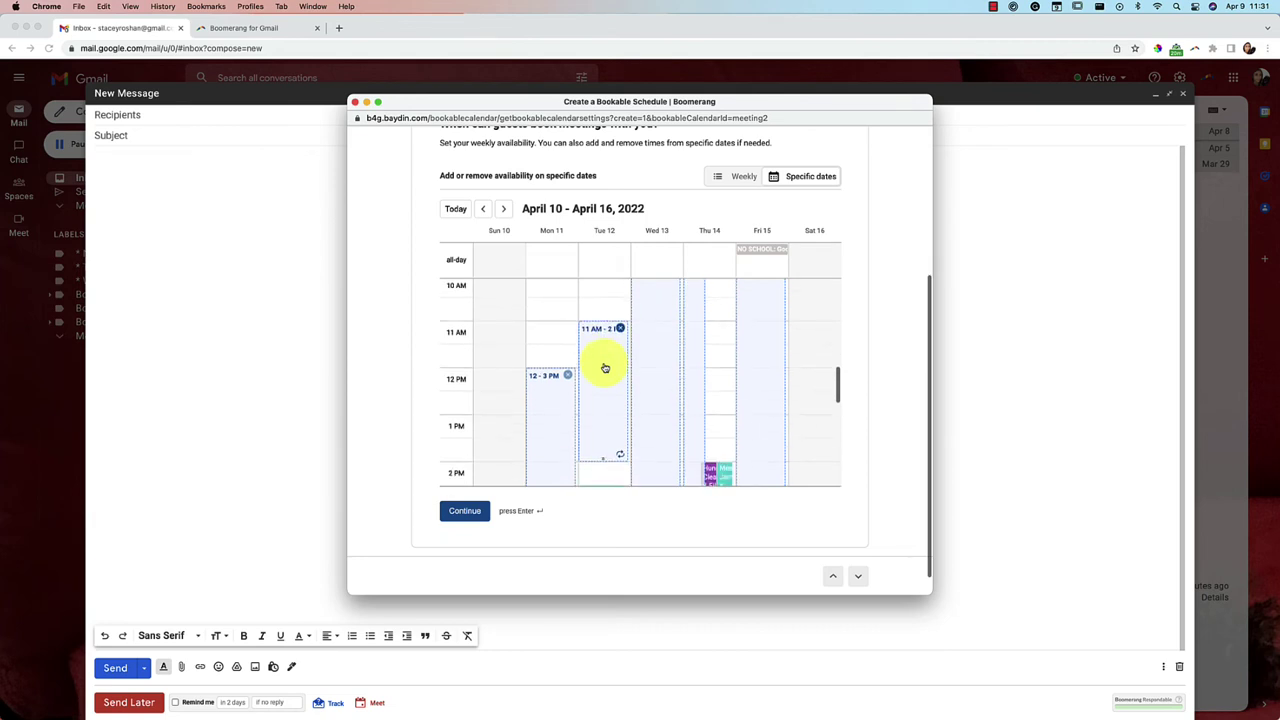
pyautogui.scroll(1, 548, 305)
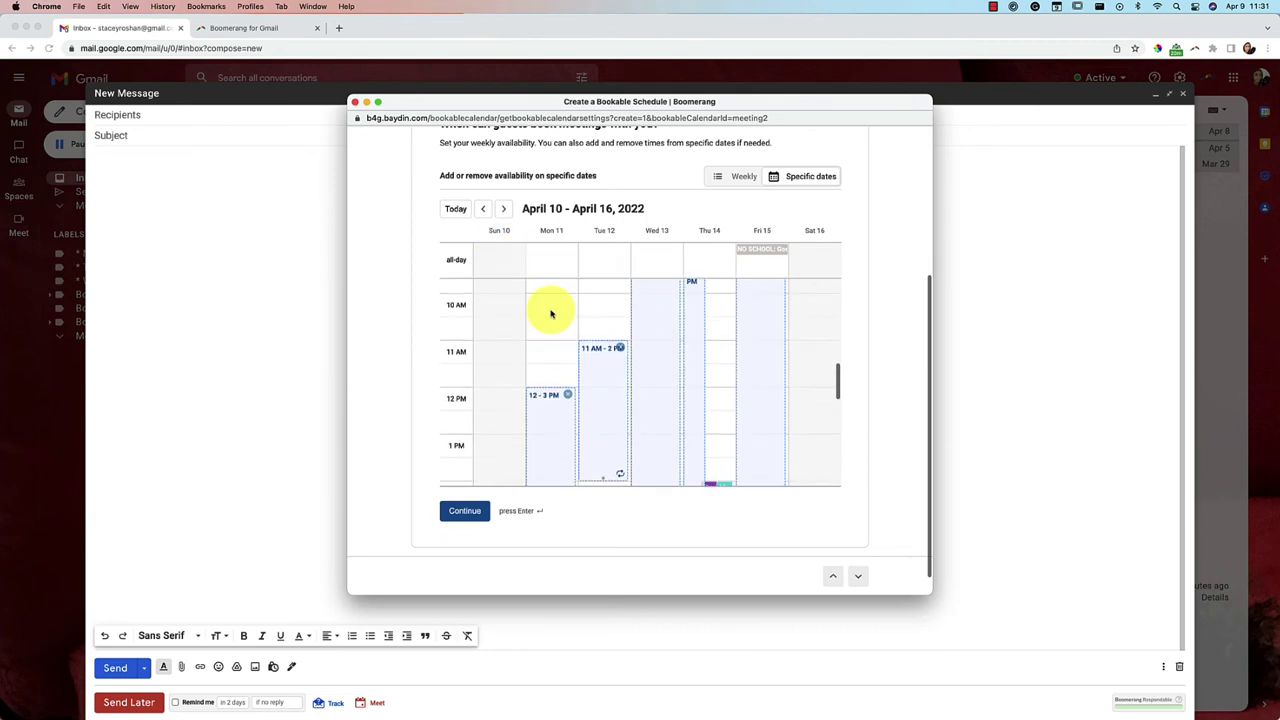
pyautogui.click(480, 210)
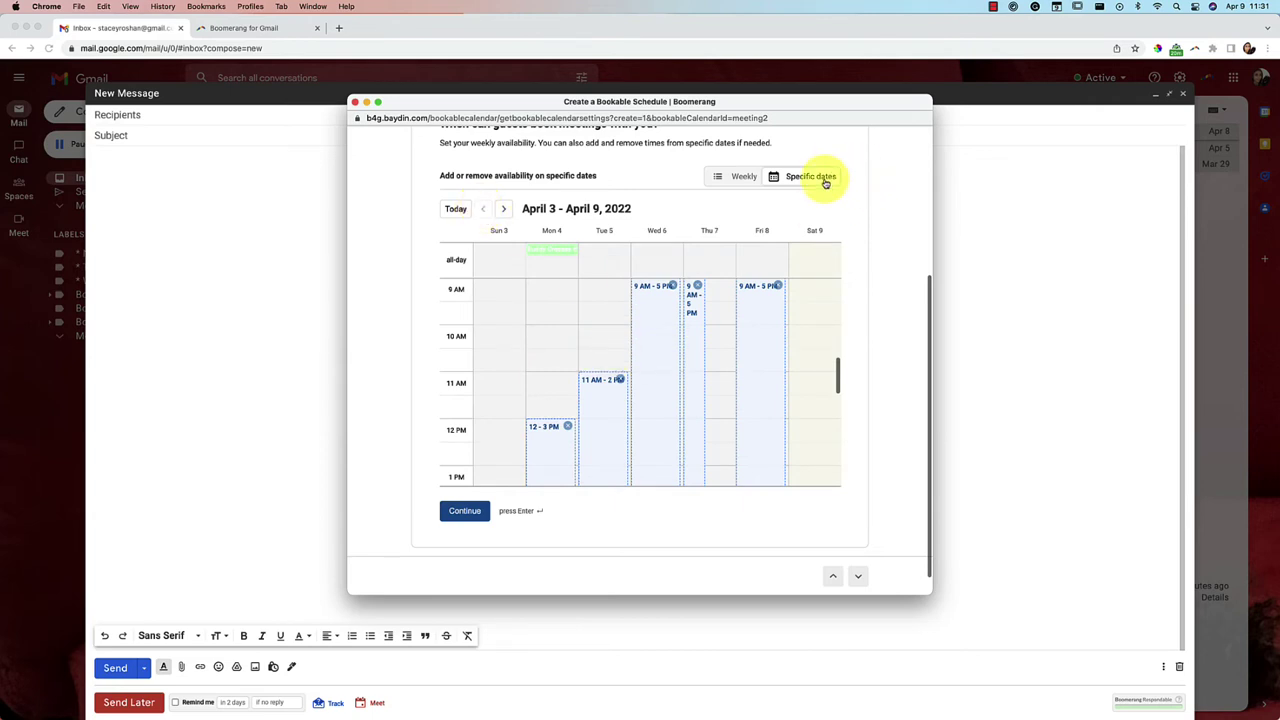
pyautogui.scroll(-1, 648, 357)
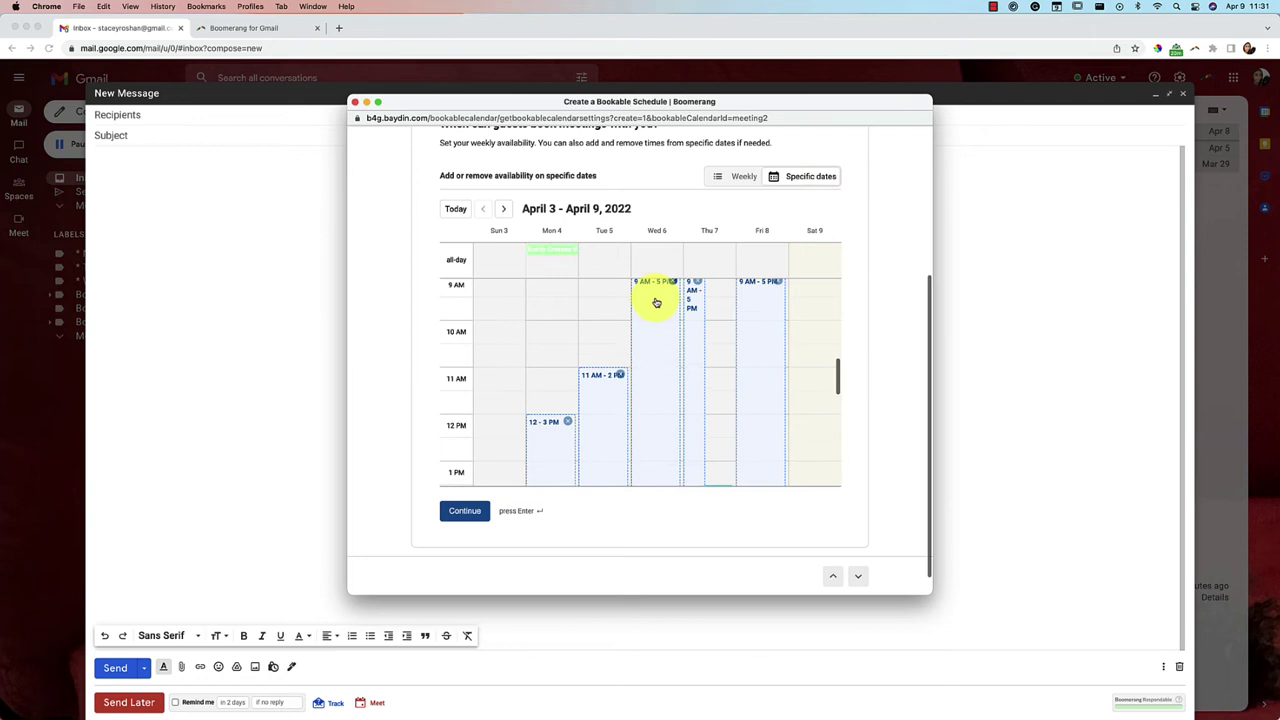
pyautogui.scroll(1, 675, 308)
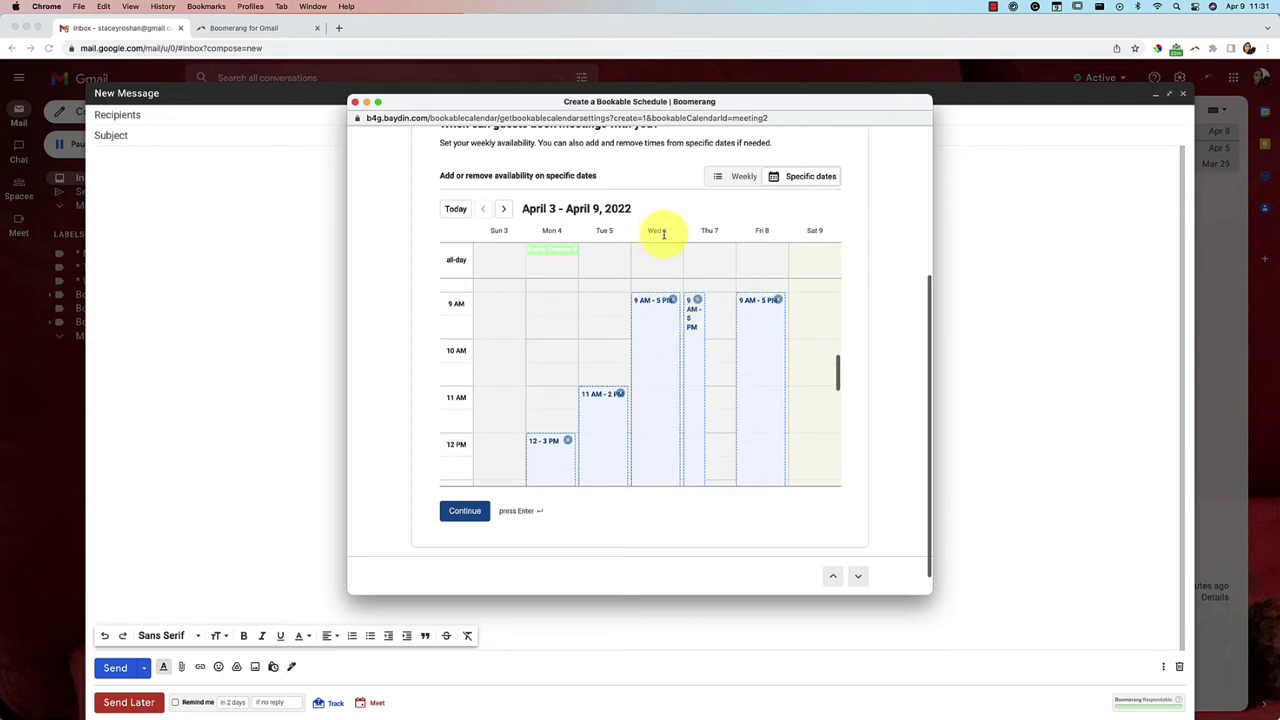
# - Remove the Wednesday April 6 availability block and recheck the April 3–9 week
pyautogui.click(673, 301)
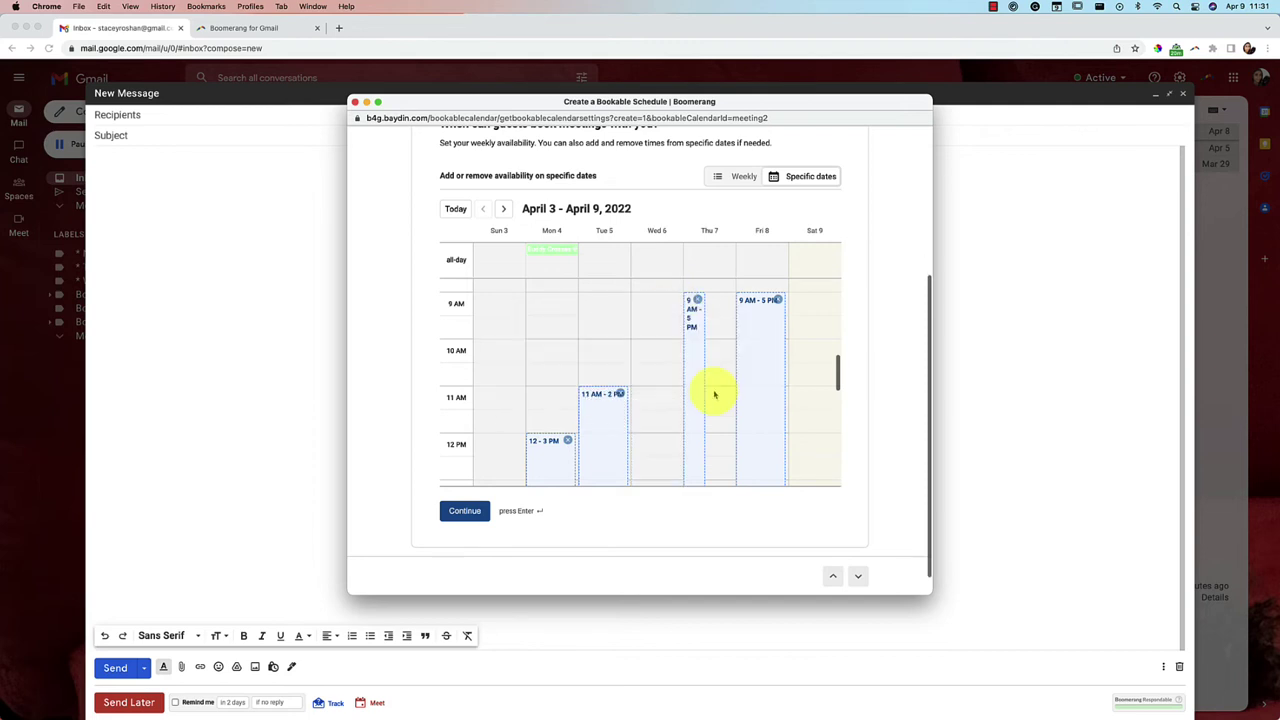
pyautogui.click(503, 208)
pyautogui.click(484, 210)
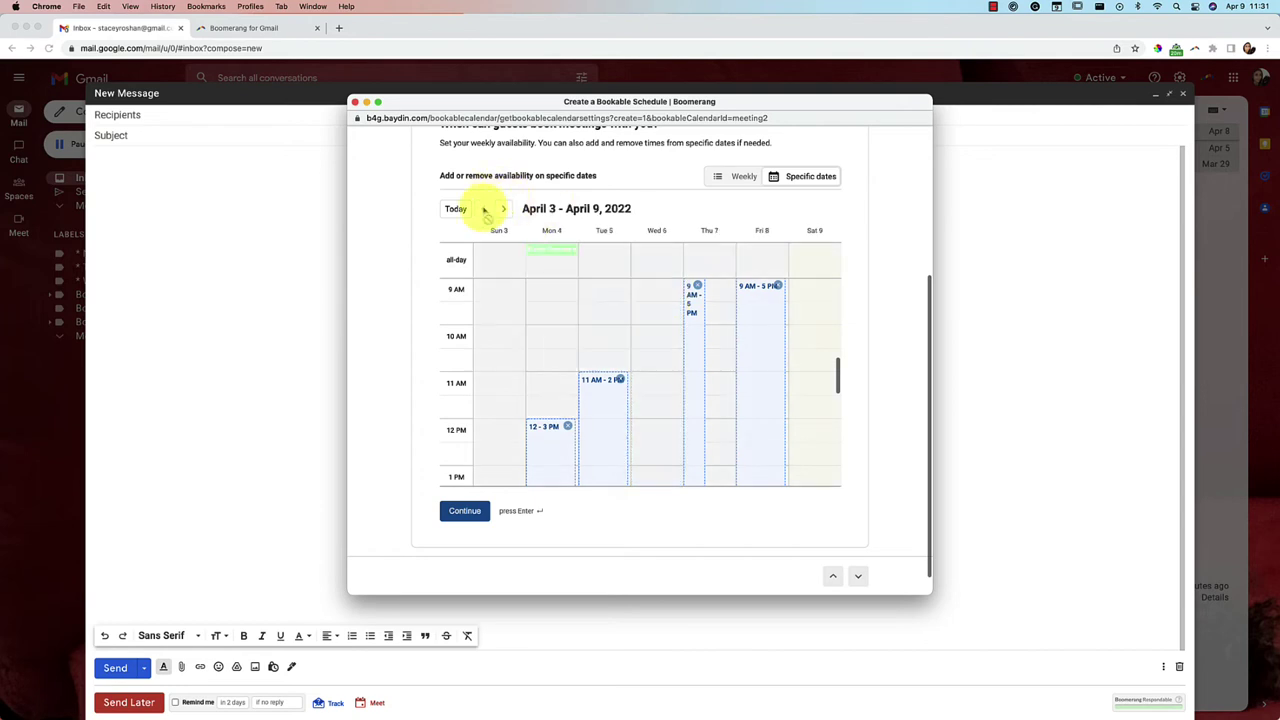
pyautogui.scroll(2, 753, 345)
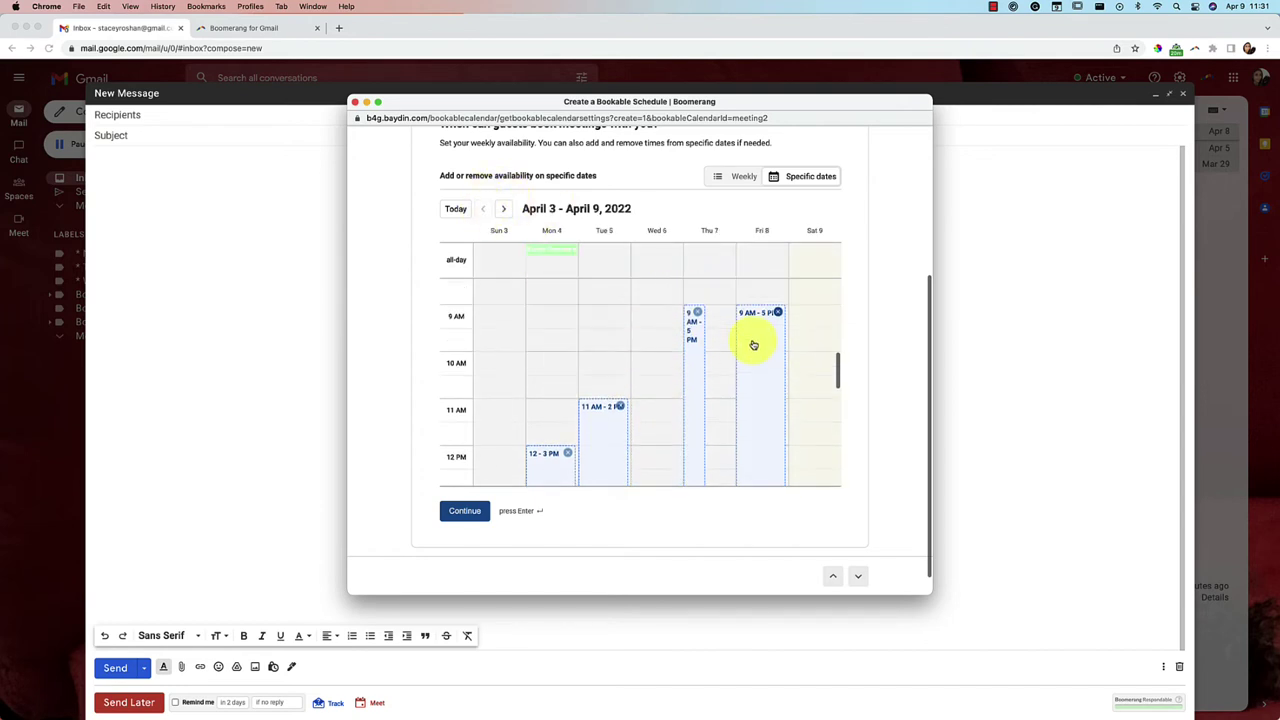
pyautogui.scroll(2, 753, 345)
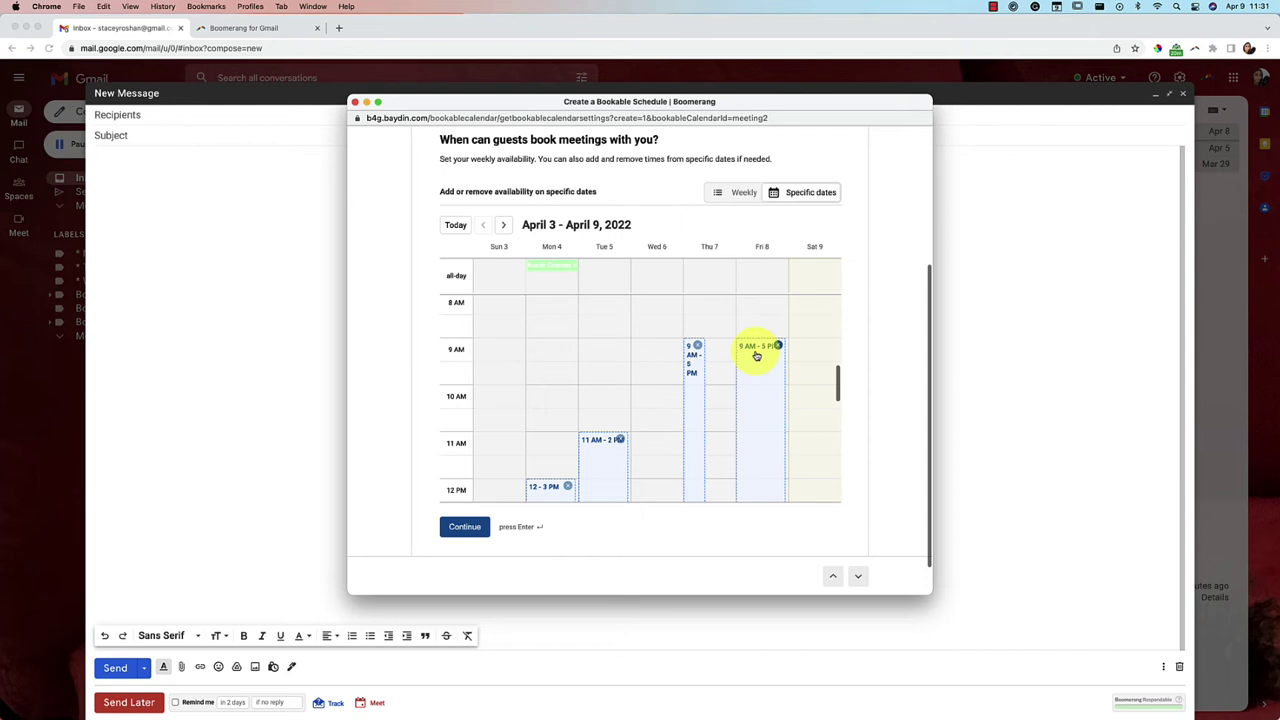
pyautogui.scroll(5, 866, 320)
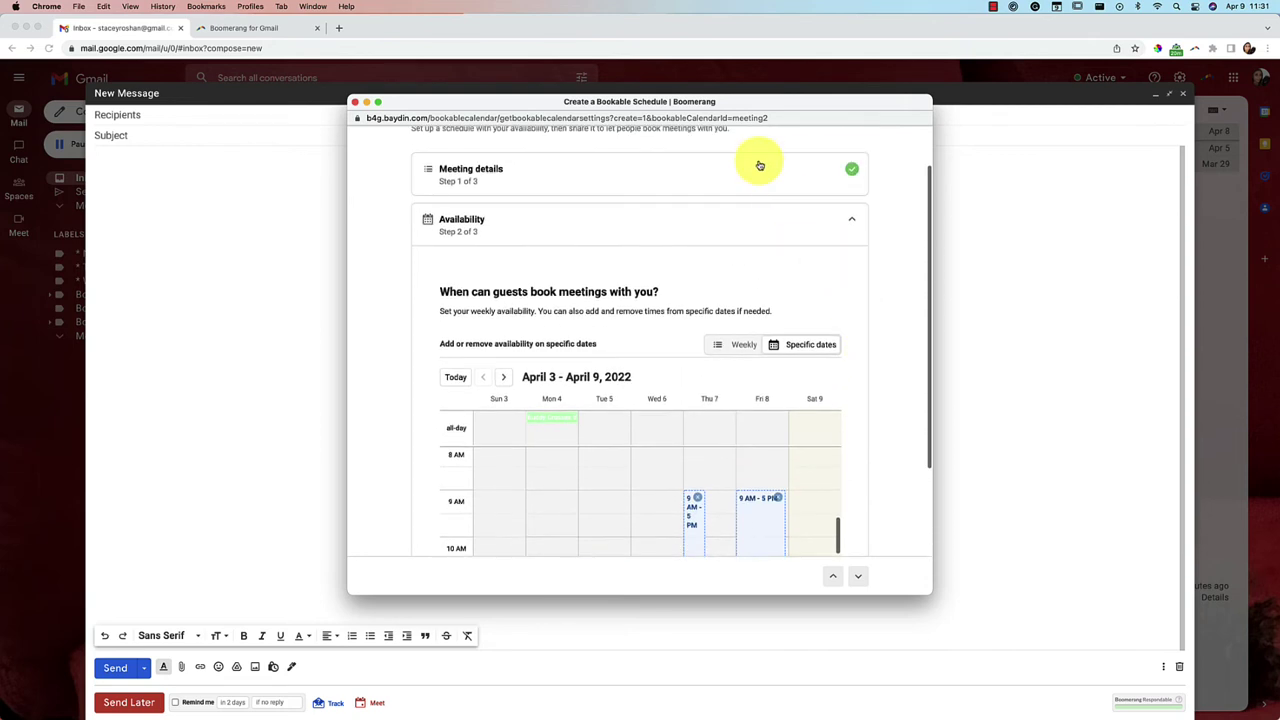
pyautogui.scroll(-5, 860, 385)
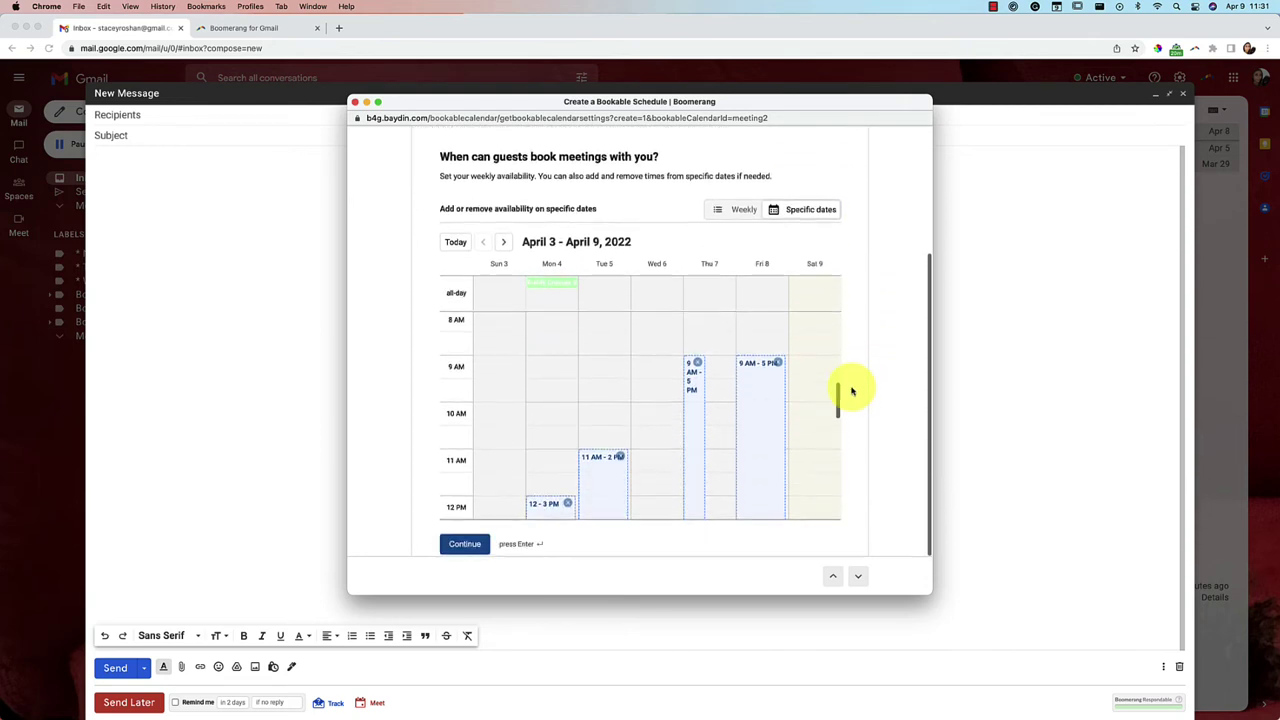
# - Finish availability and allow guests to book indefinitely into the future
pyautogui.click(456, 488)
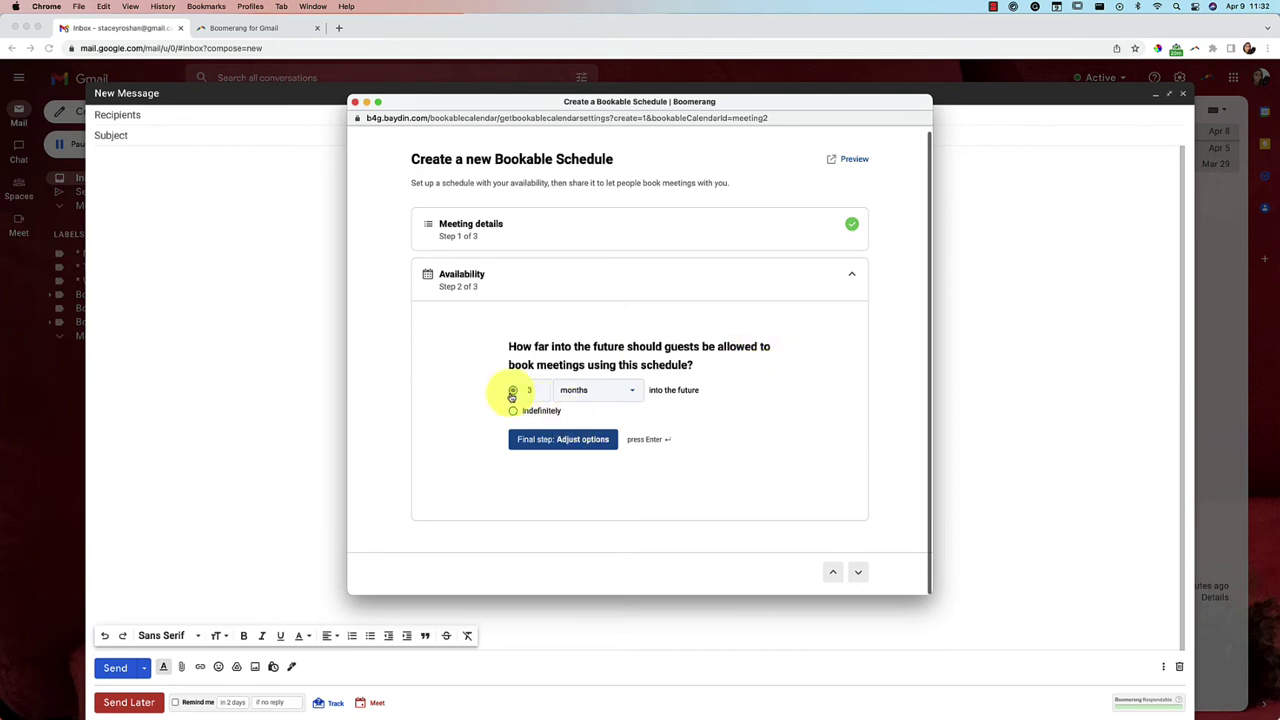
pyautogui.click(598, 390)
pyautogui.click(598, 390)
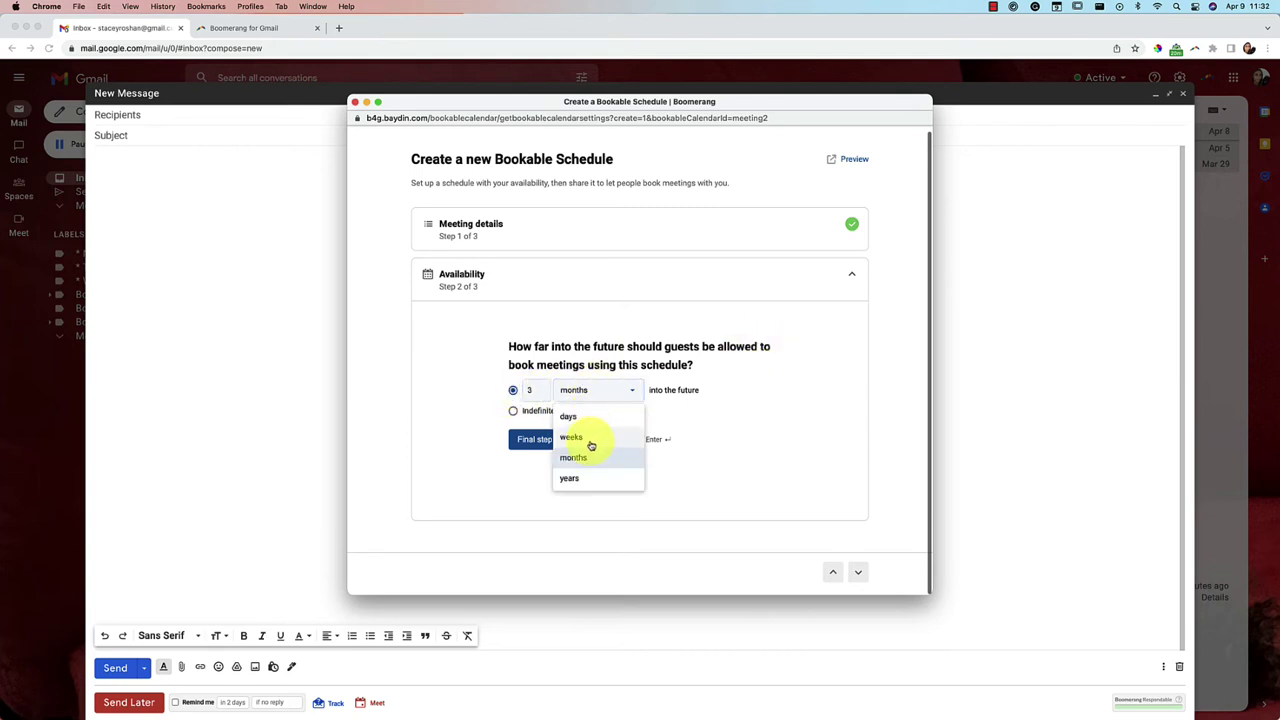
pyautogui.click(556, 457)
pyautogui.click(513, 412)
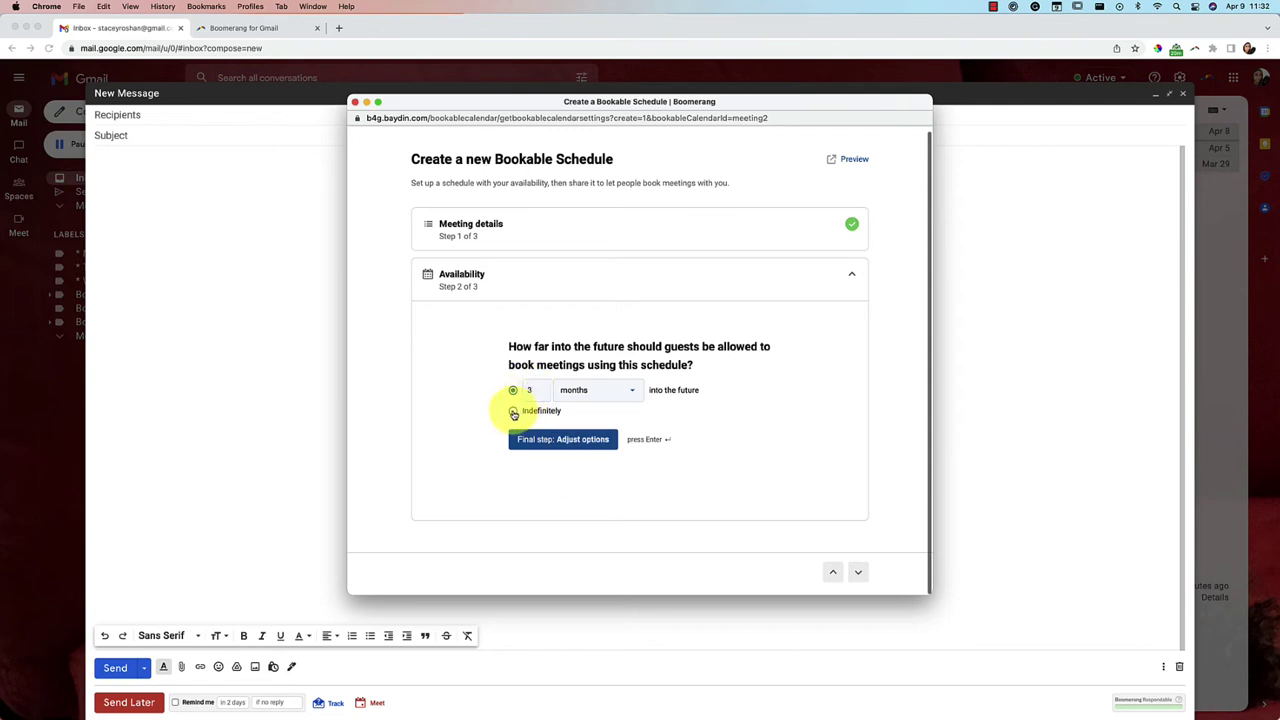
pyautogui.click(577, 440)
pyautogui.scroll(-1, 576, 440)
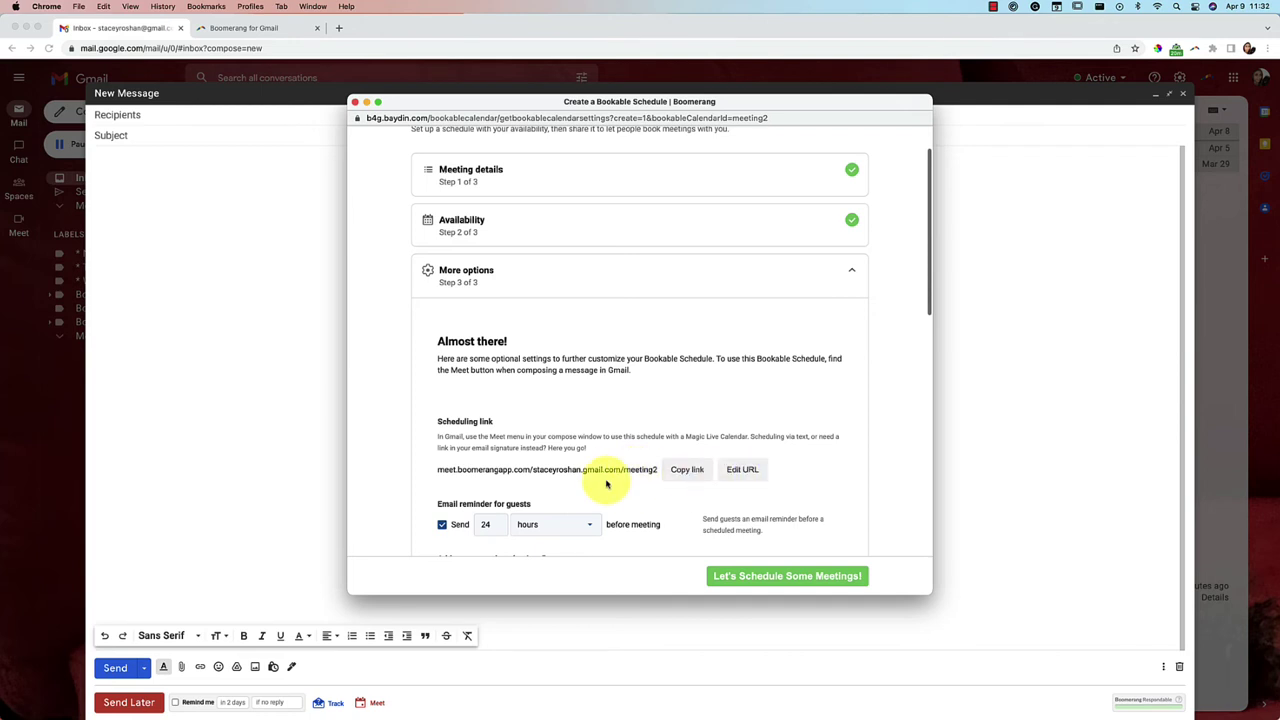
pyautogui.scroll(-1, 620, 468)
pyautogui.scroll(-1, 619, 468)
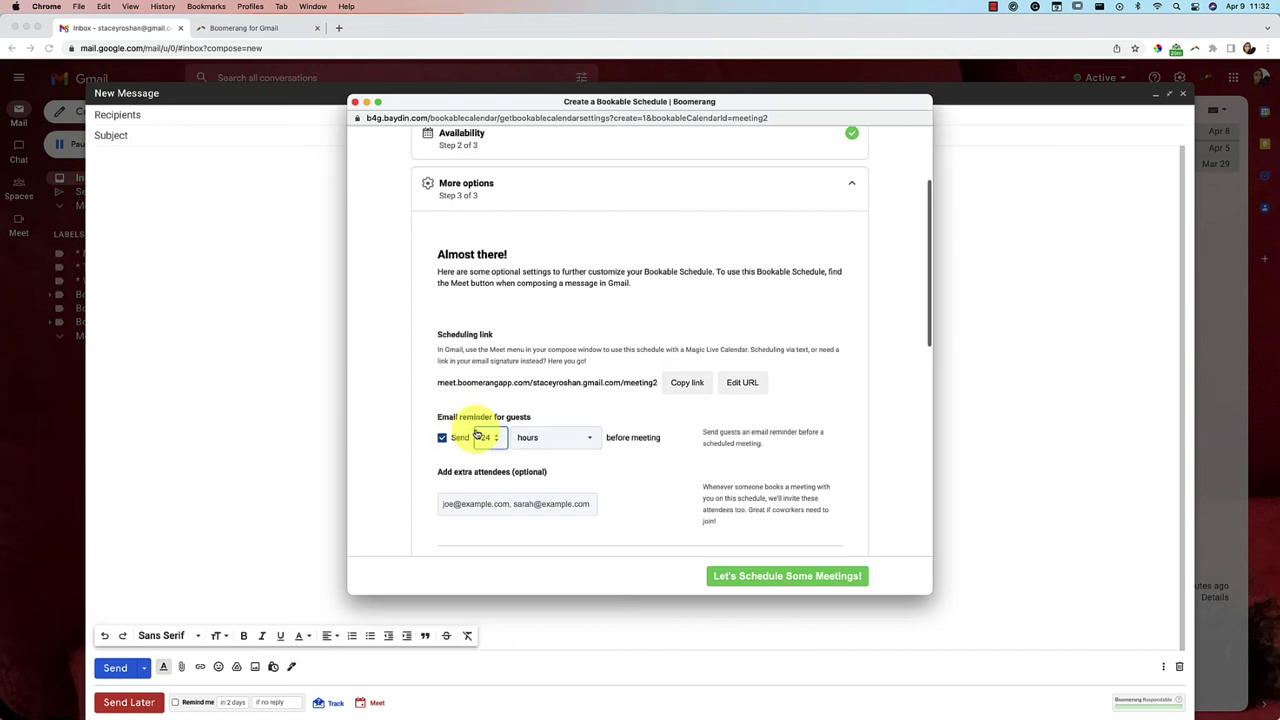
pyautogui.click(530, 440)
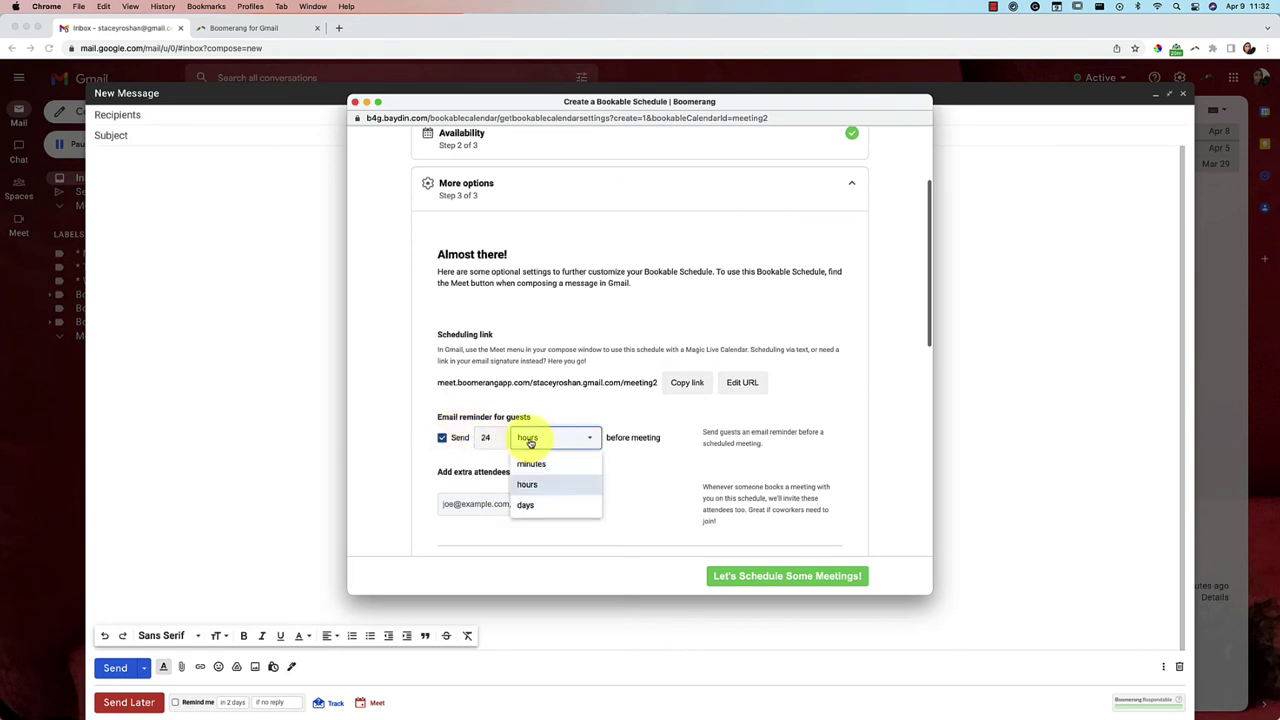
pyautogui.click(625, 468)
pyautogui.scroll(-1, 633, 472)
pyautogui.scroll(-3, 633, 472)
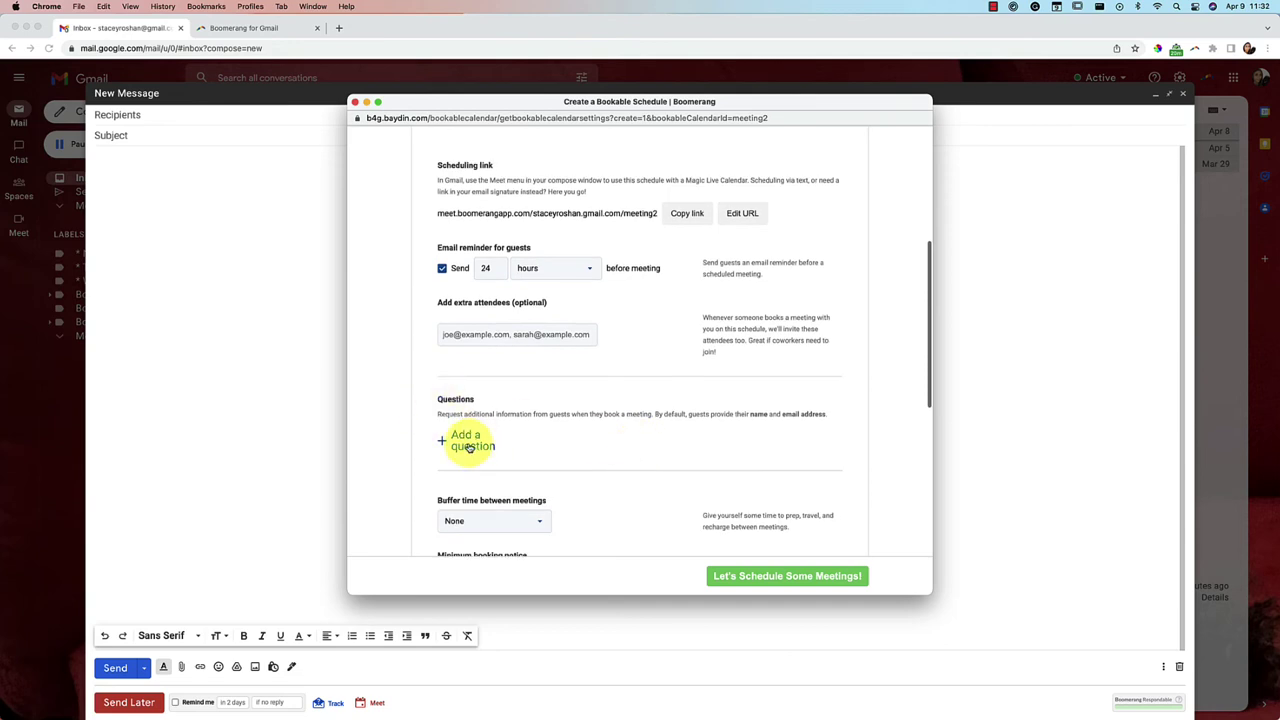
pyautogui.scroll(-2, 586, 477)
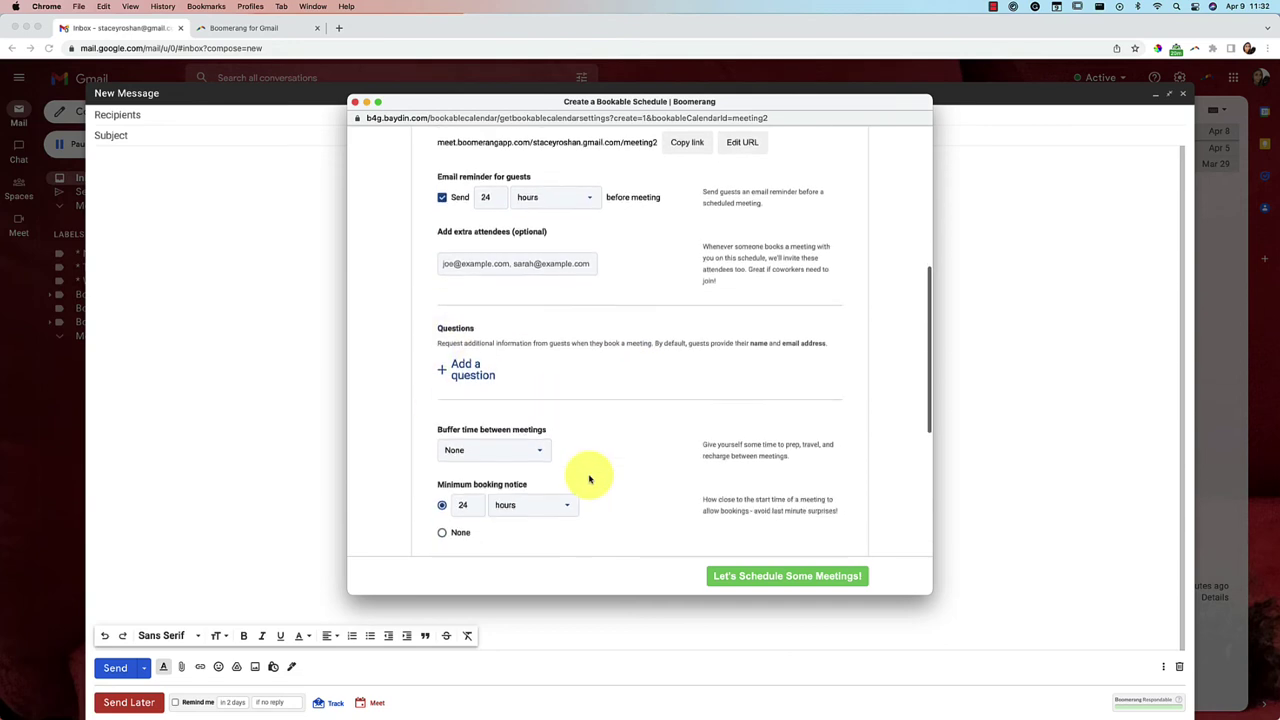
pyautogui.click(540, 453)
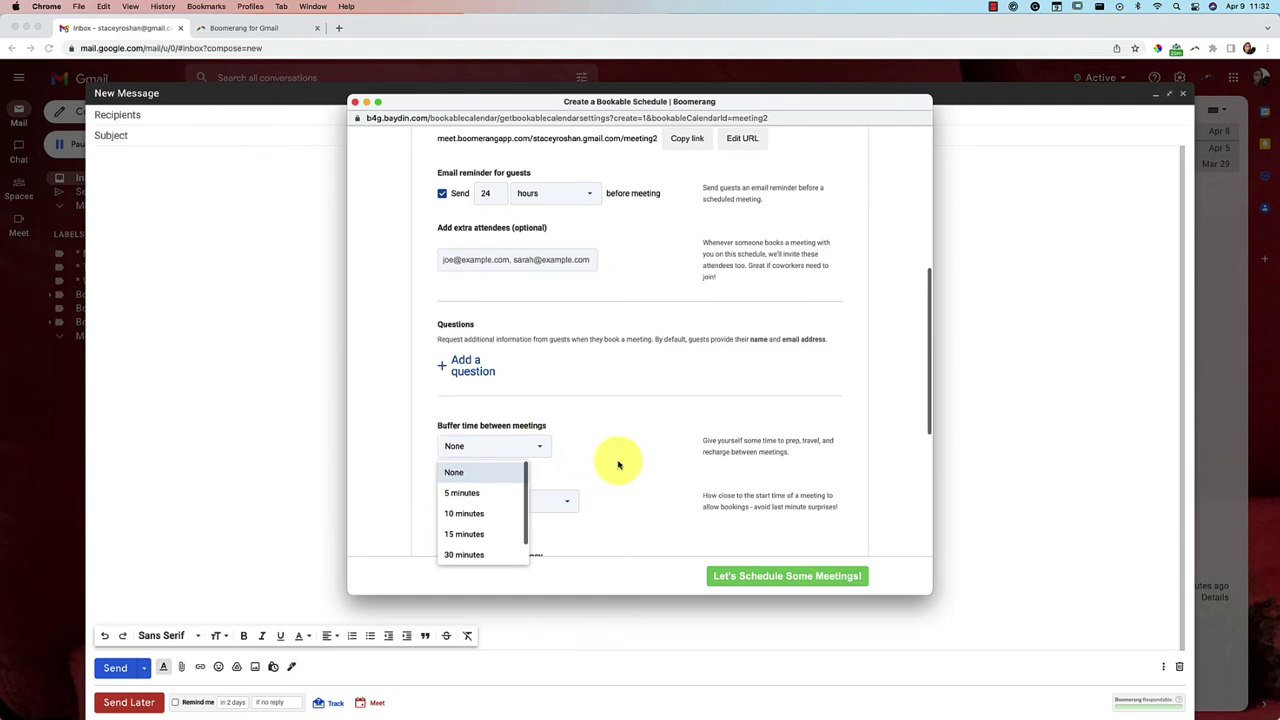
pyautogui.scroll(-3, 608, 453)
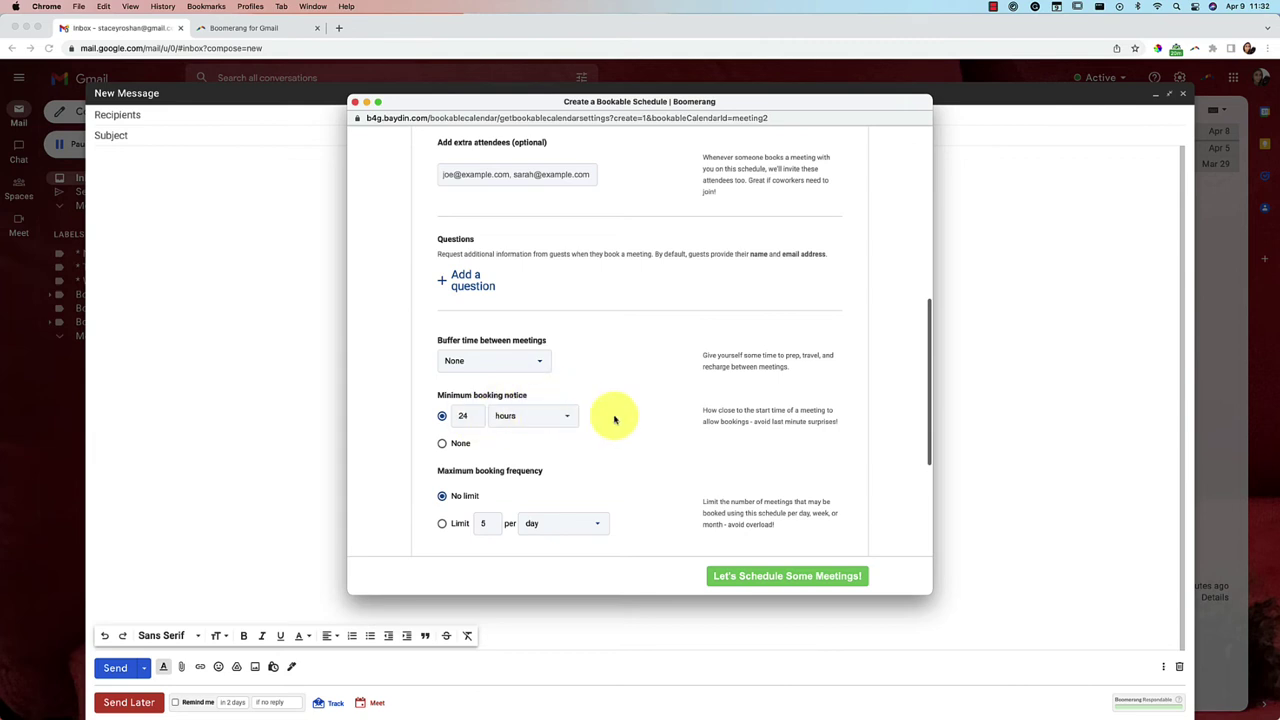
# - Cap the schedule at 1 booking per week and save it
pyautogui.scroll(-3, 611, 420)
pyautogui.scroll(-1, 537, 380)
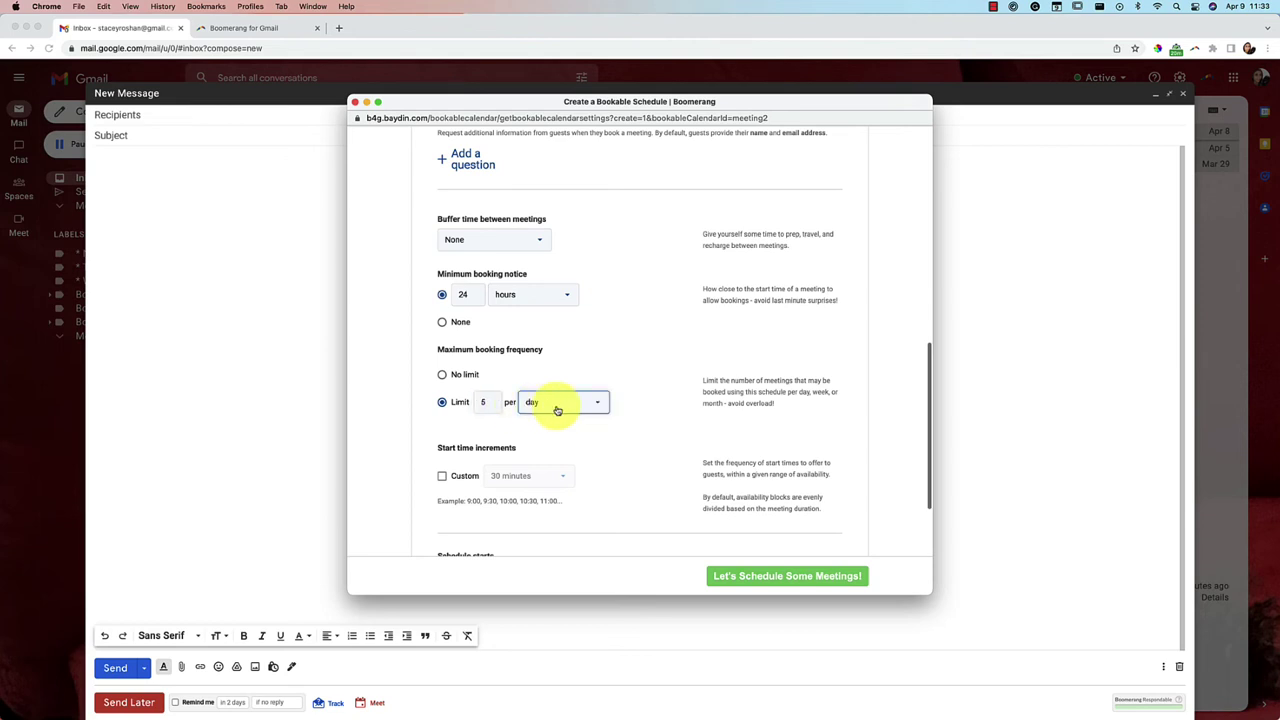
pyautogui.click(557, 410)
pyautogui.click(551, 449)
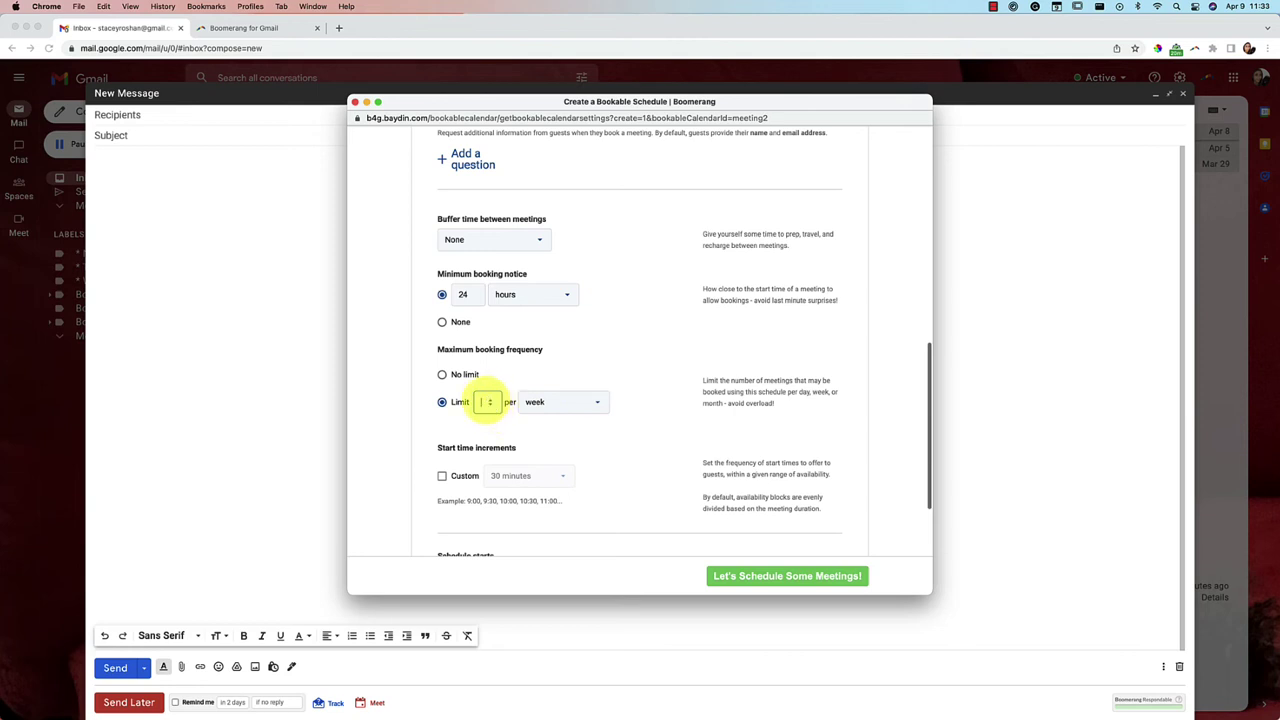
pyautogui.click(654, 414)
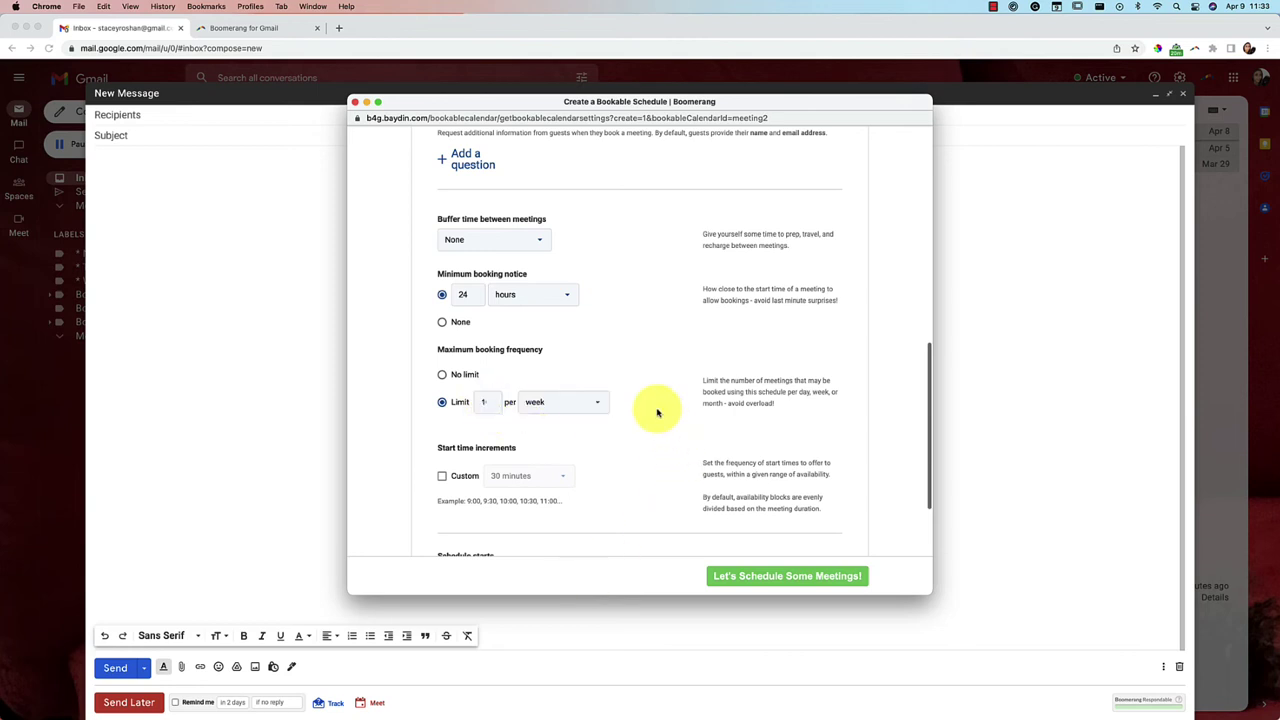
pyautogui.click(478, 398)
pyautogui.click(534, 401)
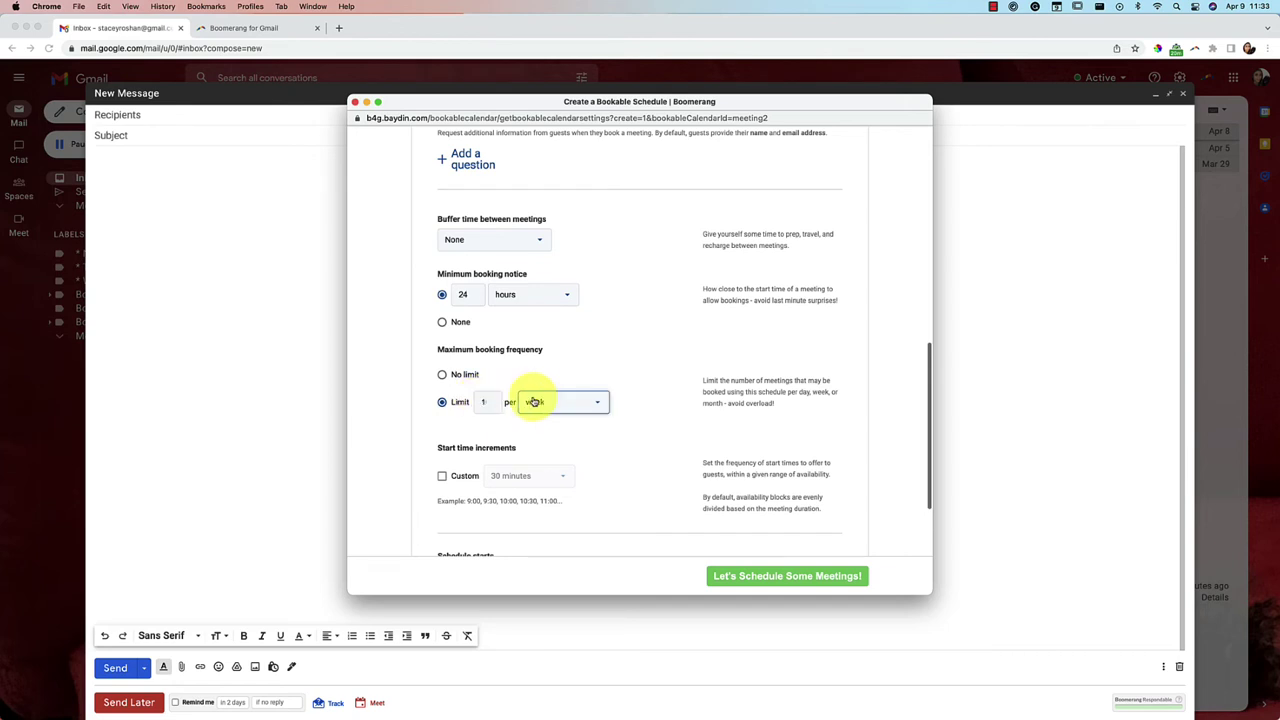
pyautogui.click(634, 426)
pyautogui.scroll(-3, 634, 426)
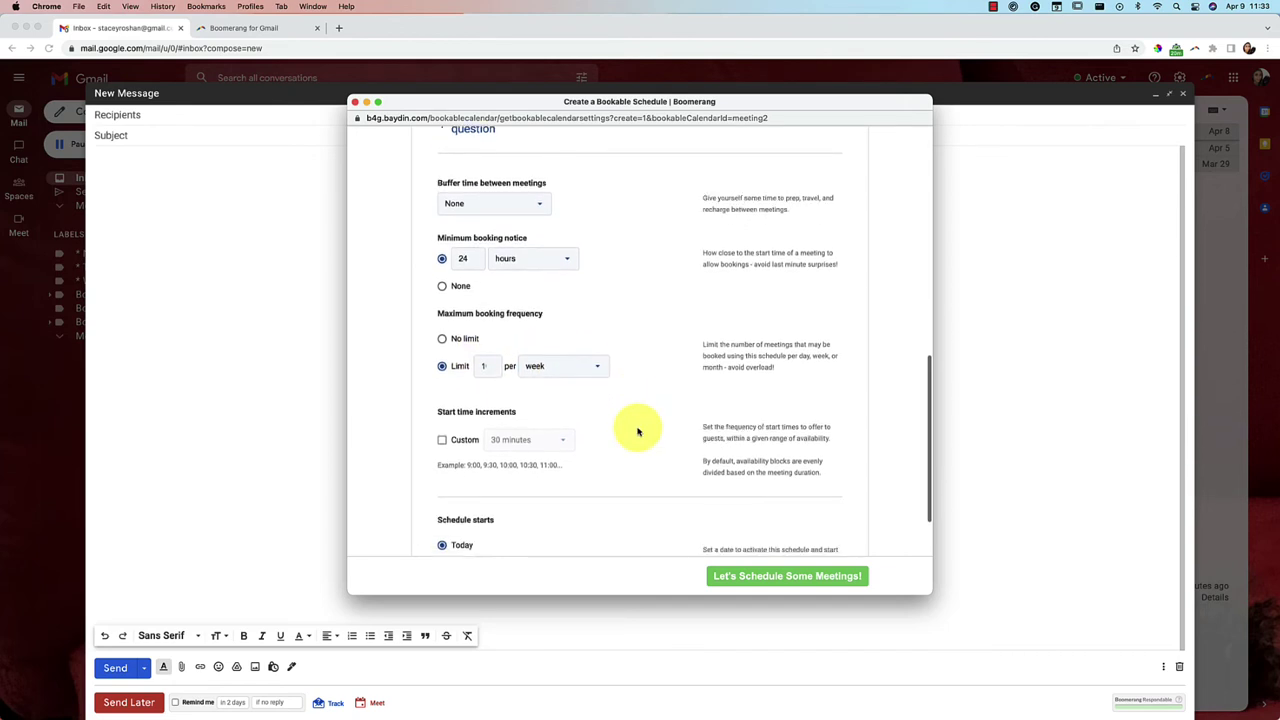
pyautogui.scroll(-2, 594, 434)
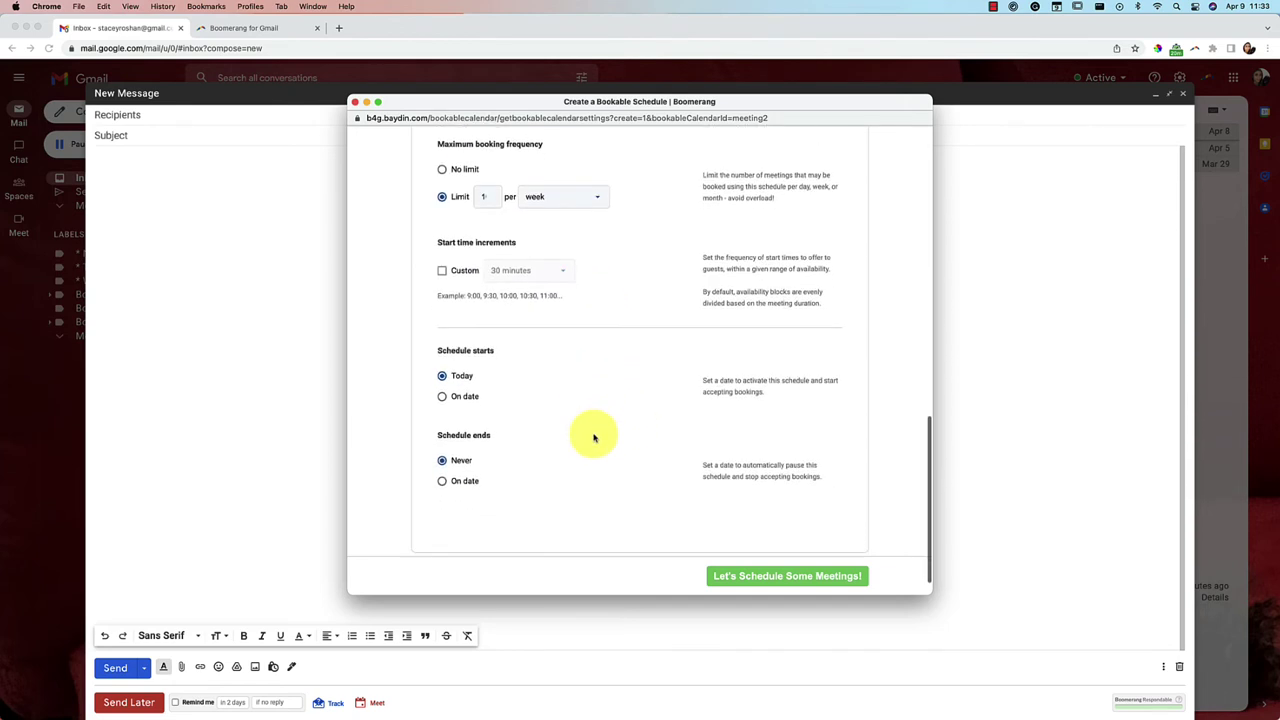
pyautogui.click(786, 574)
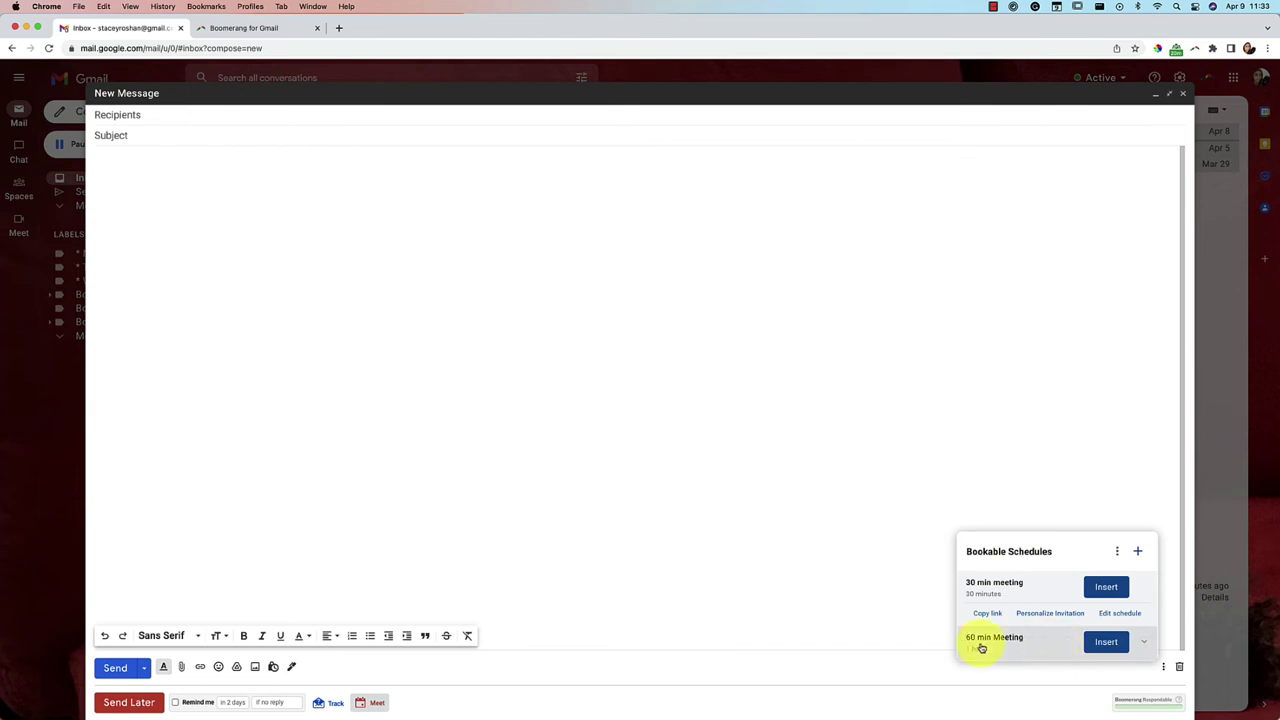
# - Insert the '60 min Meeting' schedule into the message and edit its opening availability sentence
pyautogui.click(1120, 645)
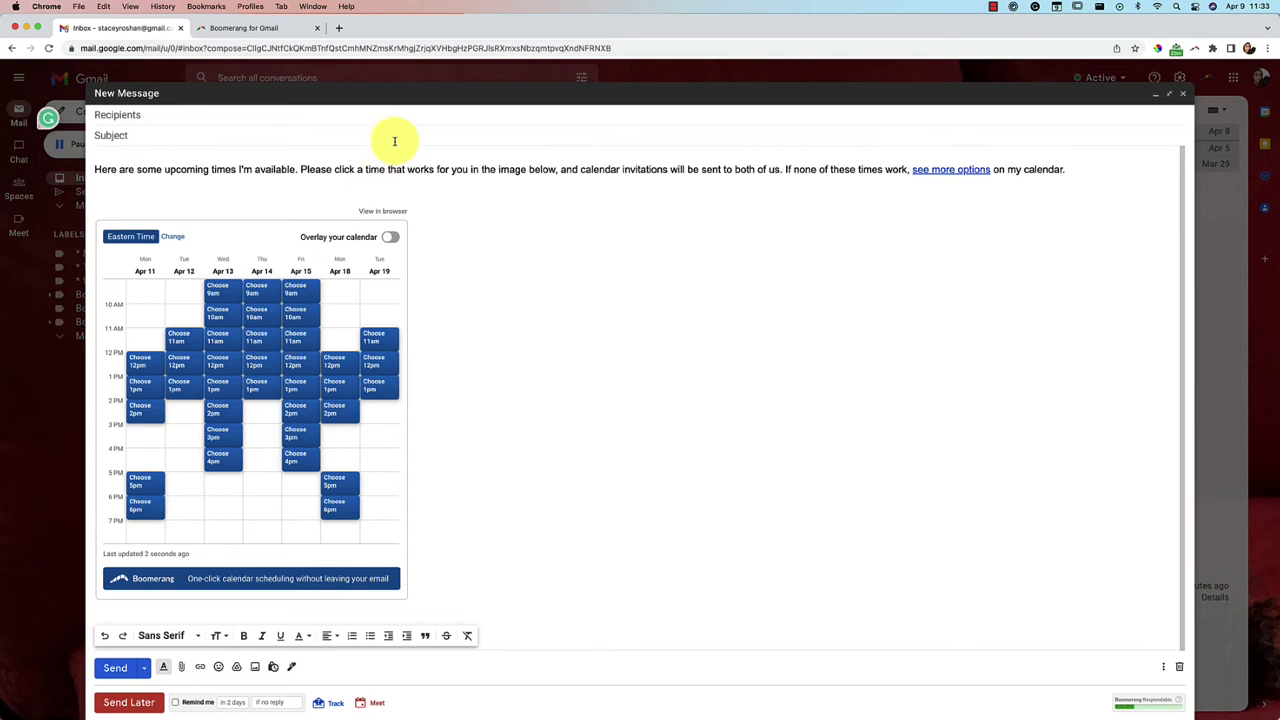
pyautogui.click(355, 171)
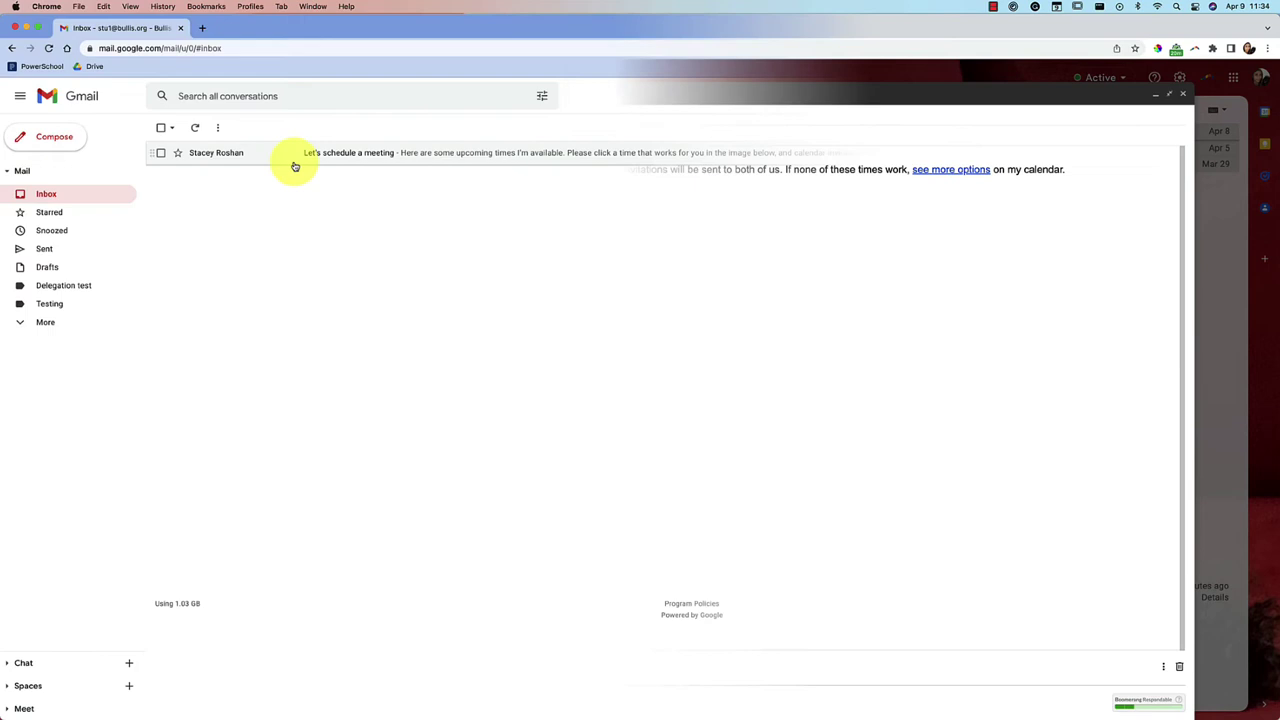
# - Open the received scheduling email and briefly check the browser's extensions list
pyautogui.click(261, 160)
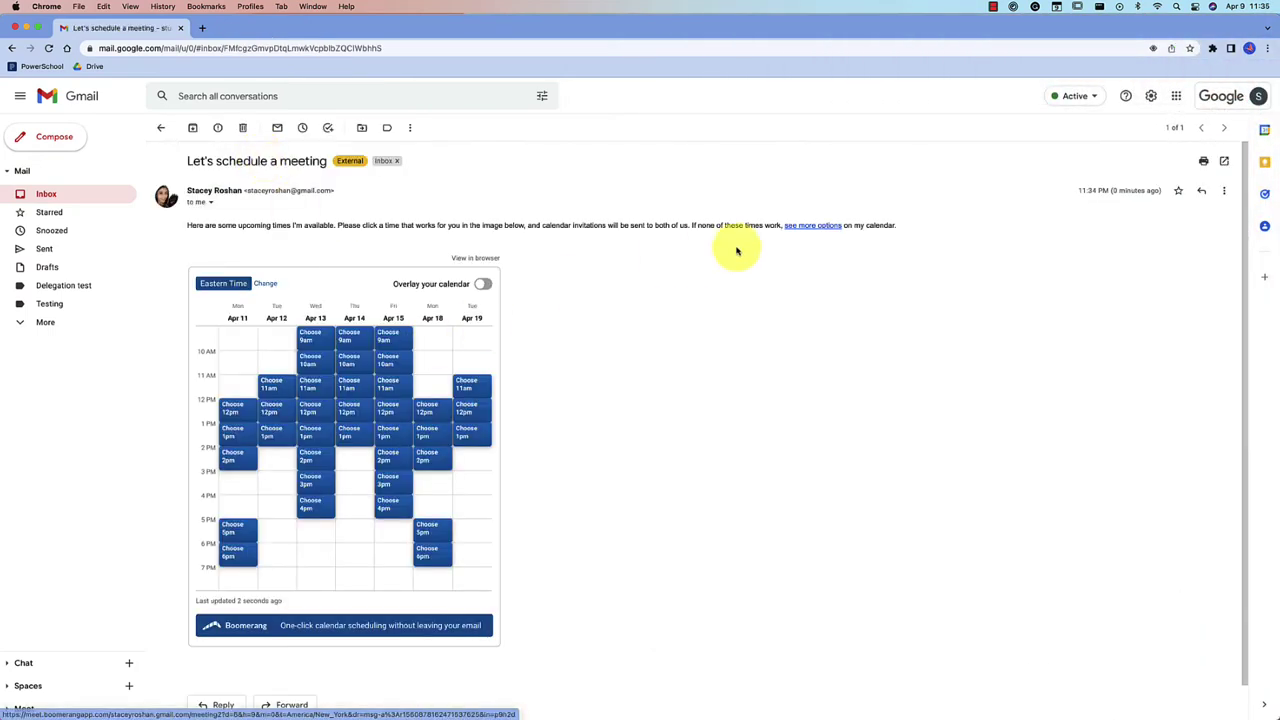
pyautogui.click(1212, 49)
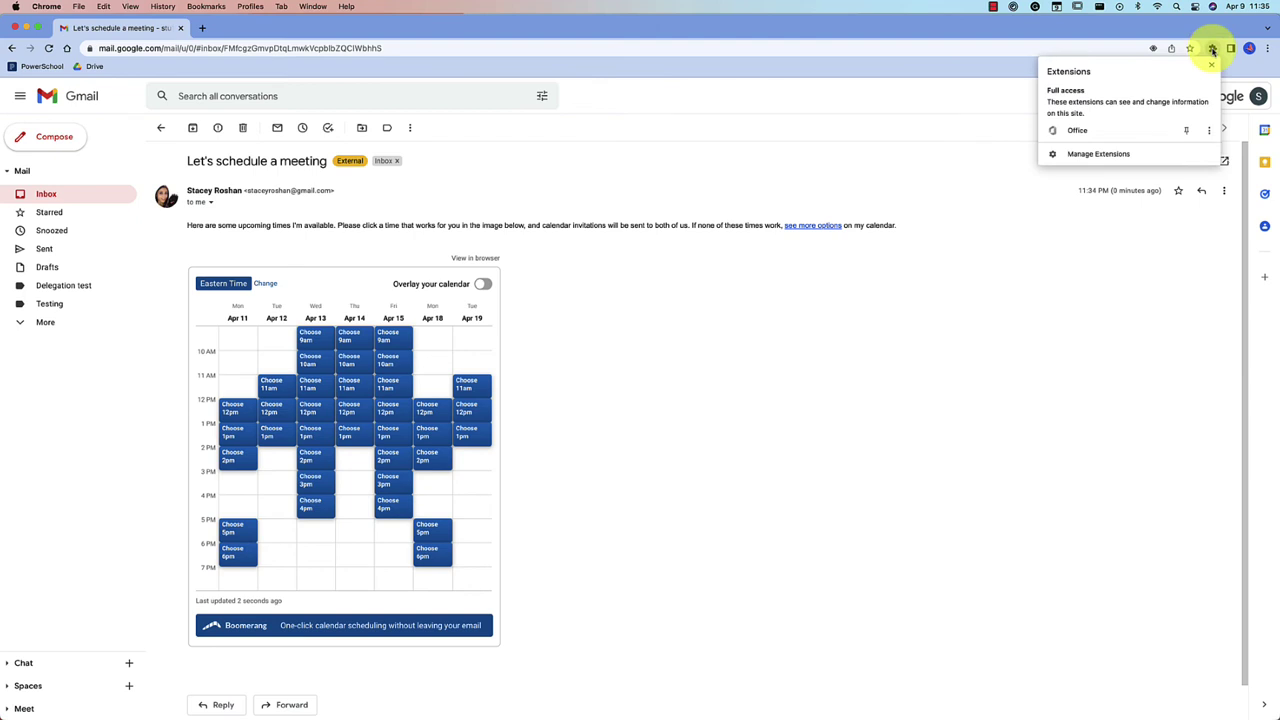
pyautogui.click(1212, 49)
pyautogui.scroll(-1, 727, 288)
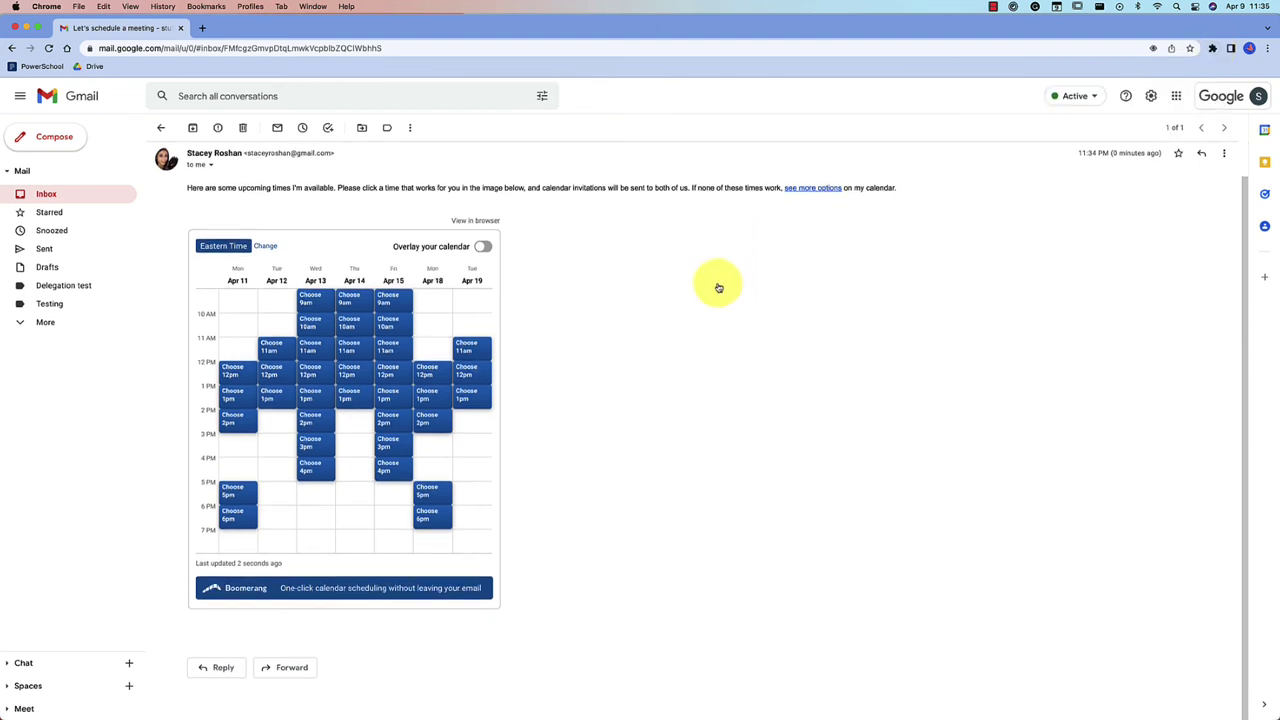
# - Discard a blank new draft, then open the 'Overlay your calendar' page from the email
pyautogui.click(57, 135)
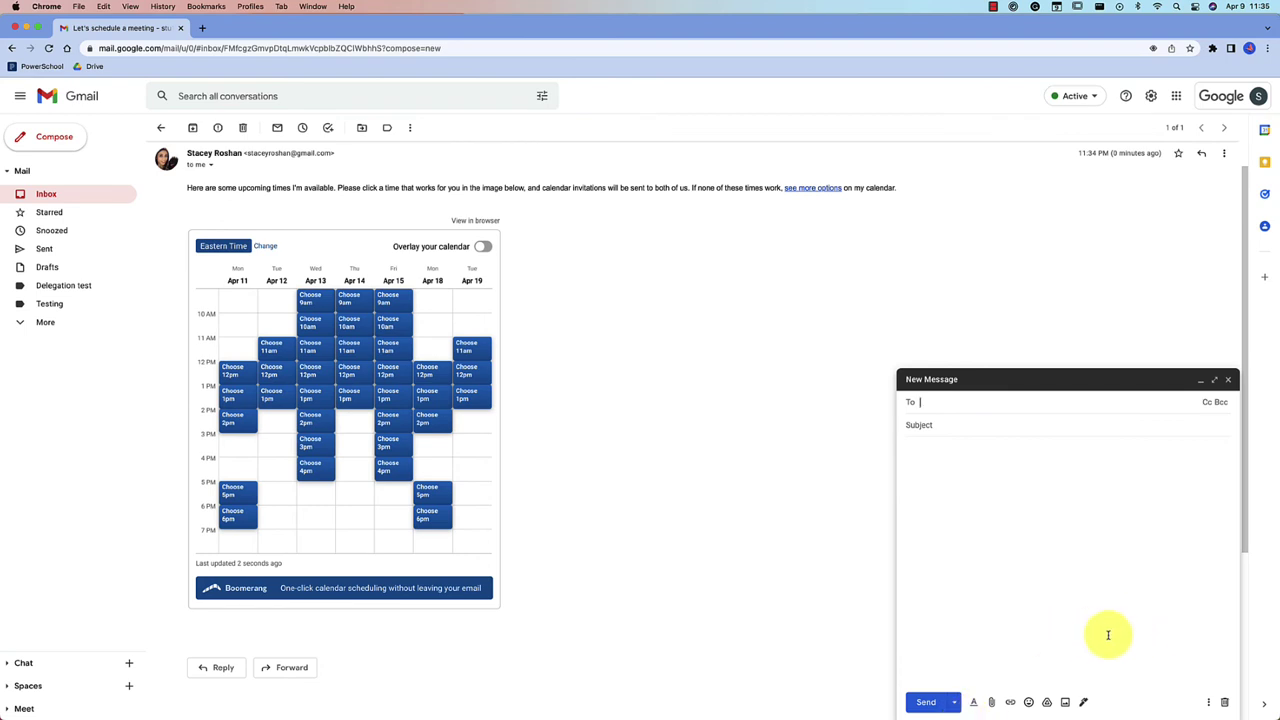
pyautogui.click(1224, 702)
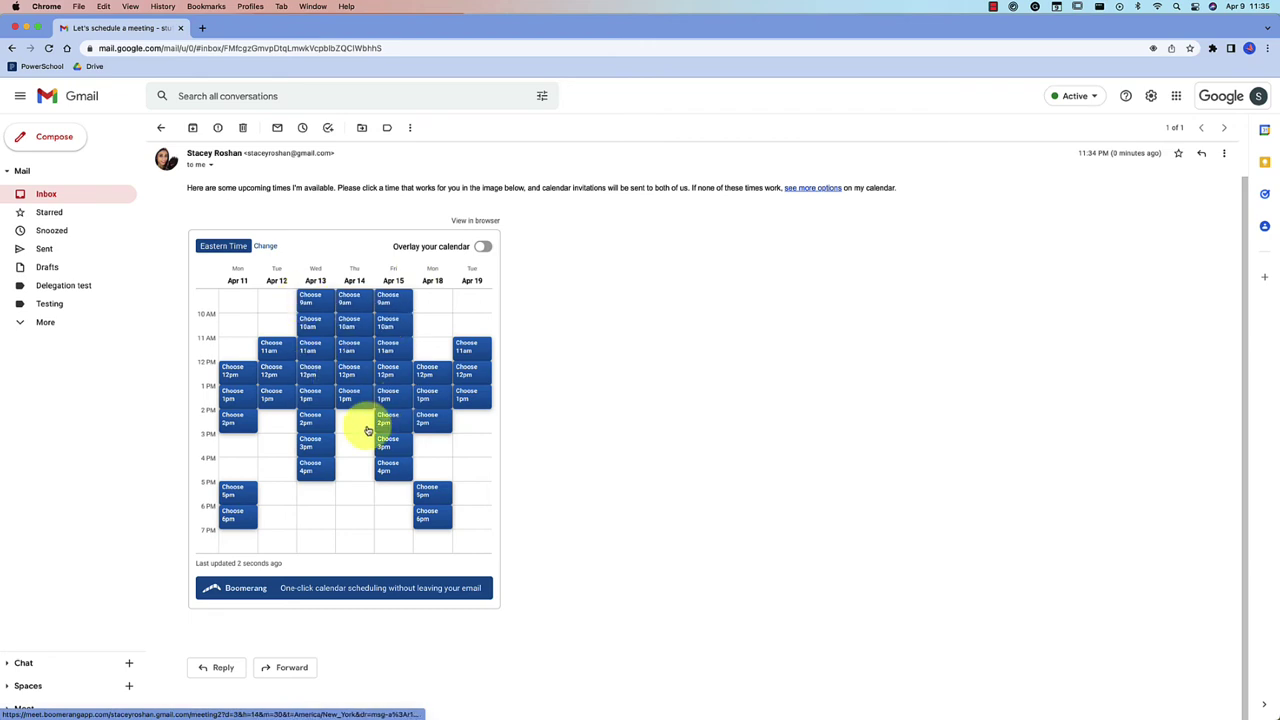
pyautogui.scroll(1, 368, 430)
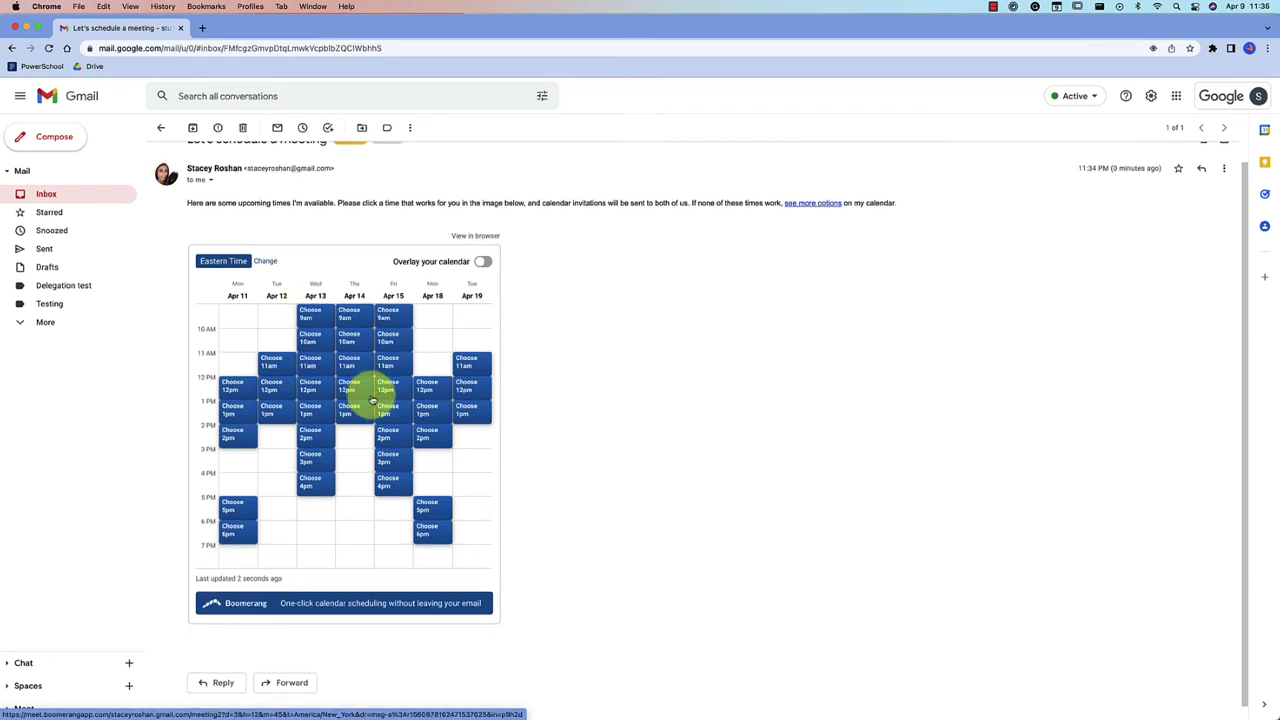
pyautogui.click(483, 262)
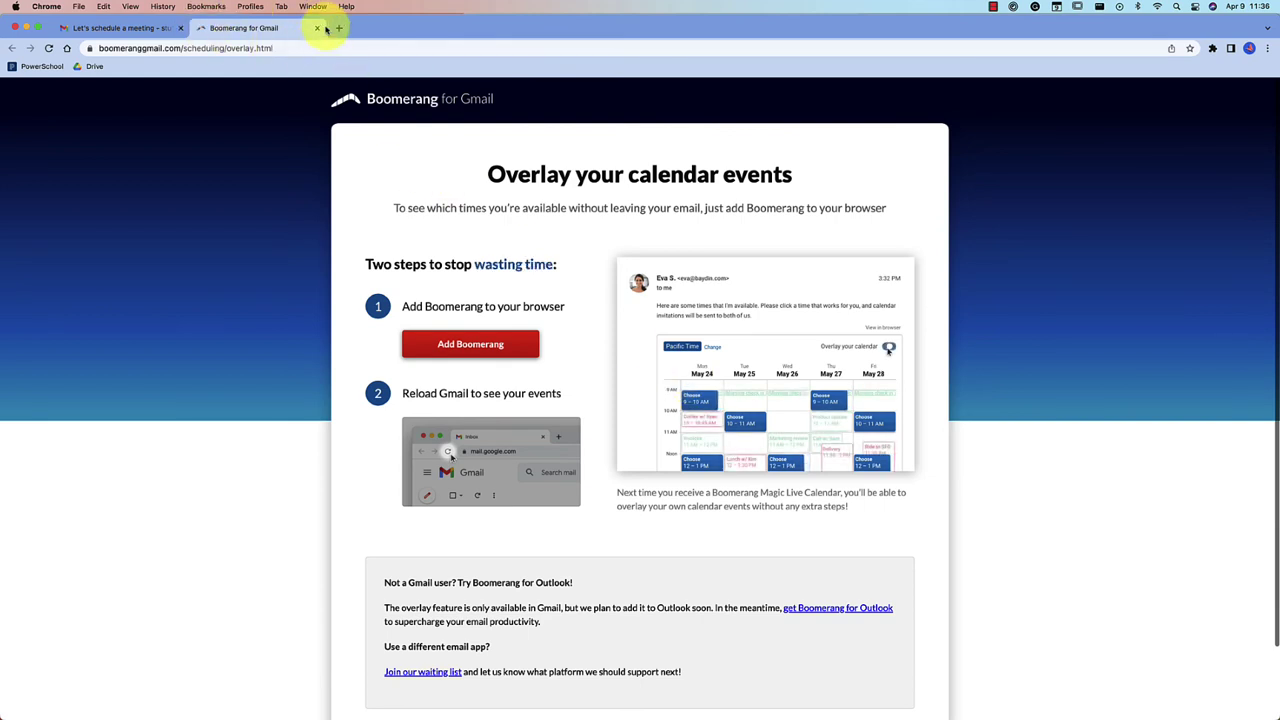
# - View the booking calendar in the browser with times in Mountain Time (MDT), then return to Gmail
pyautogui.click(316, 31)
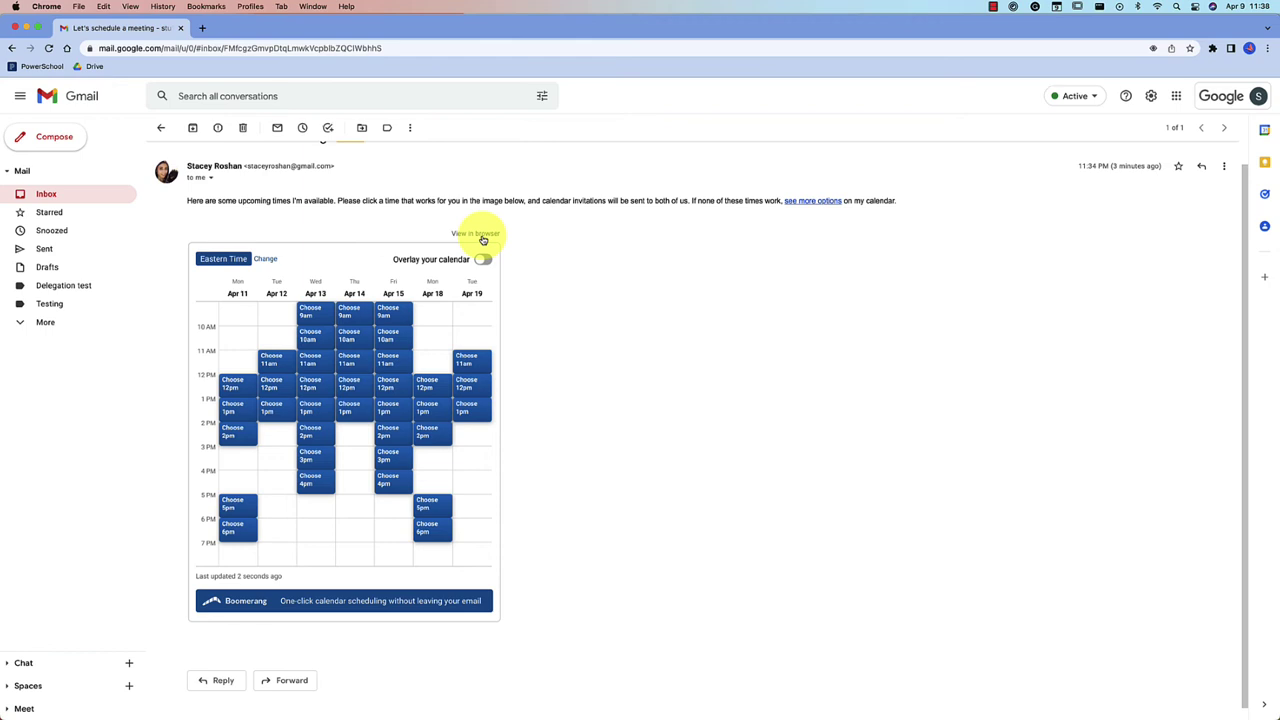
pyautogui.click(482, 238)
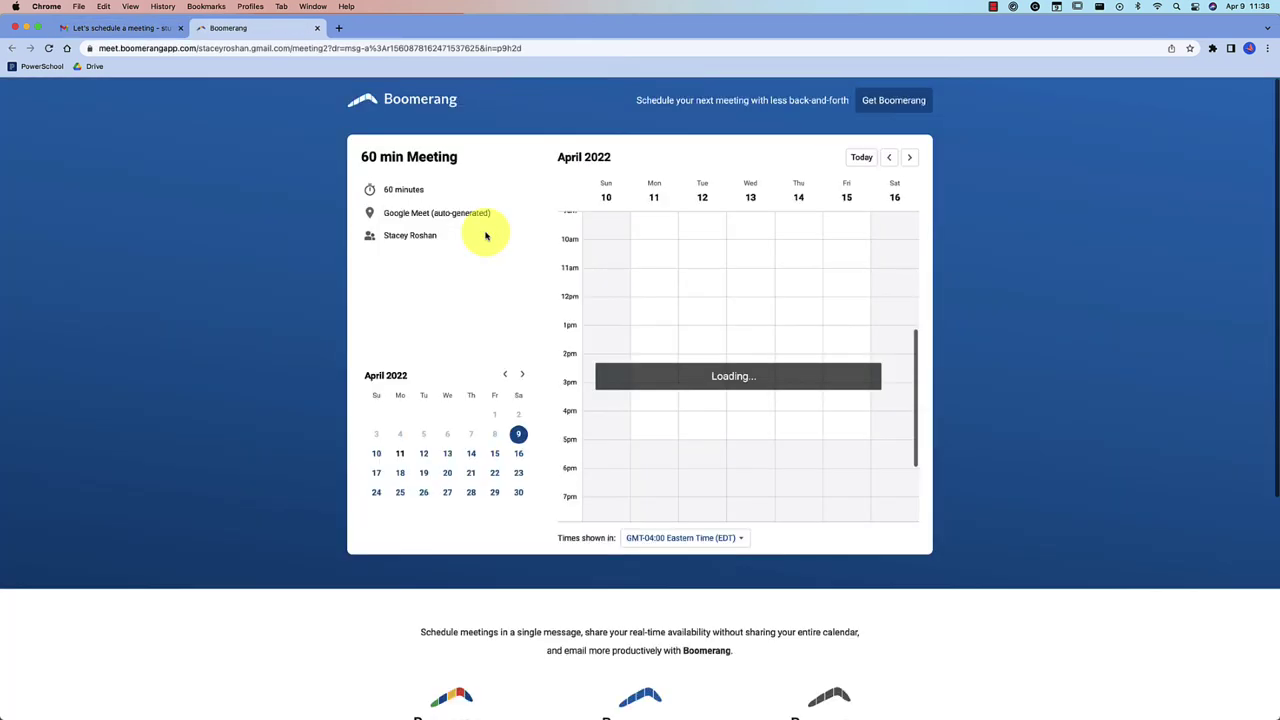
pyautogui.click(700, 545)
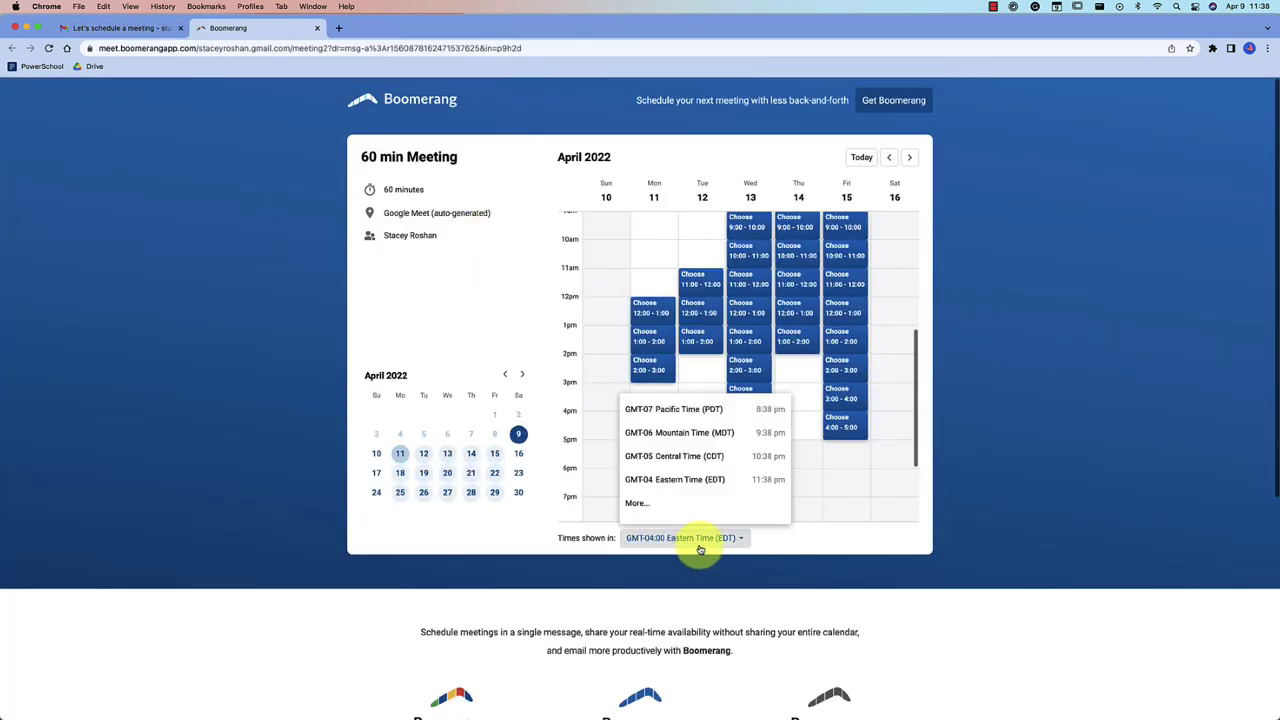
pyautogui.click(711, 432)
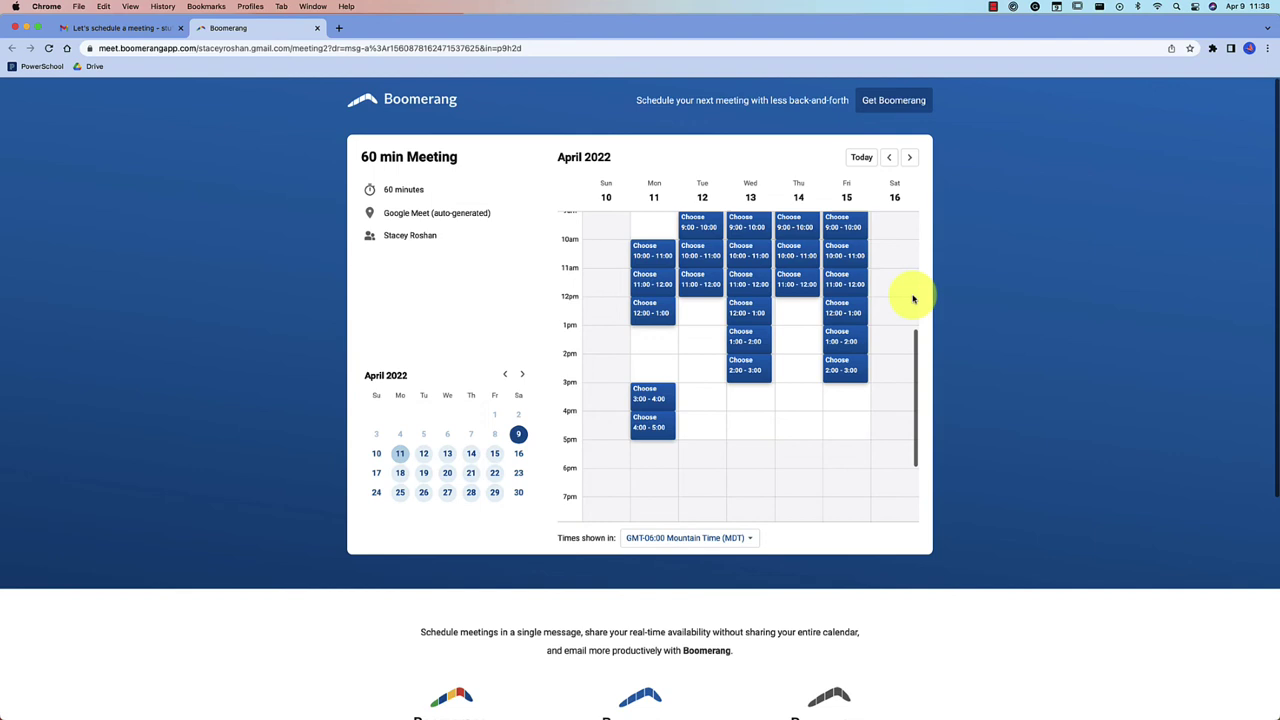
pyautogui.scroll(2, 913, 298)
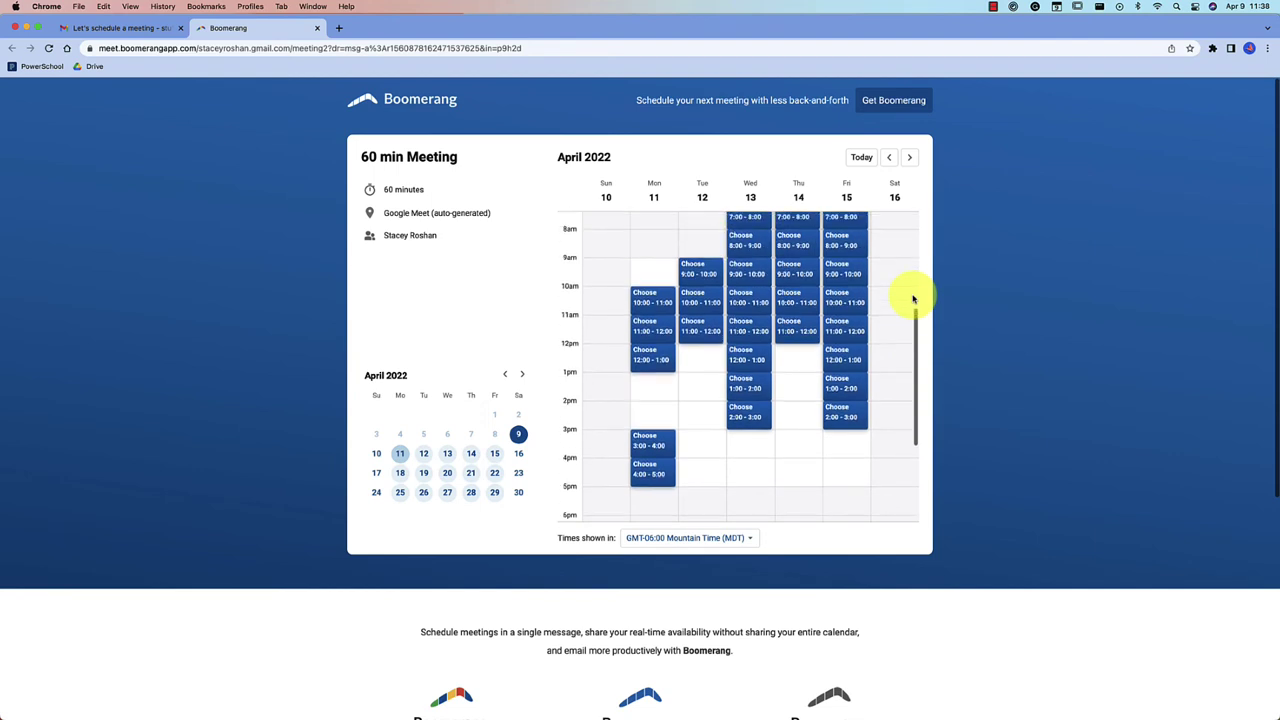
pyautogui.click(157, 25)
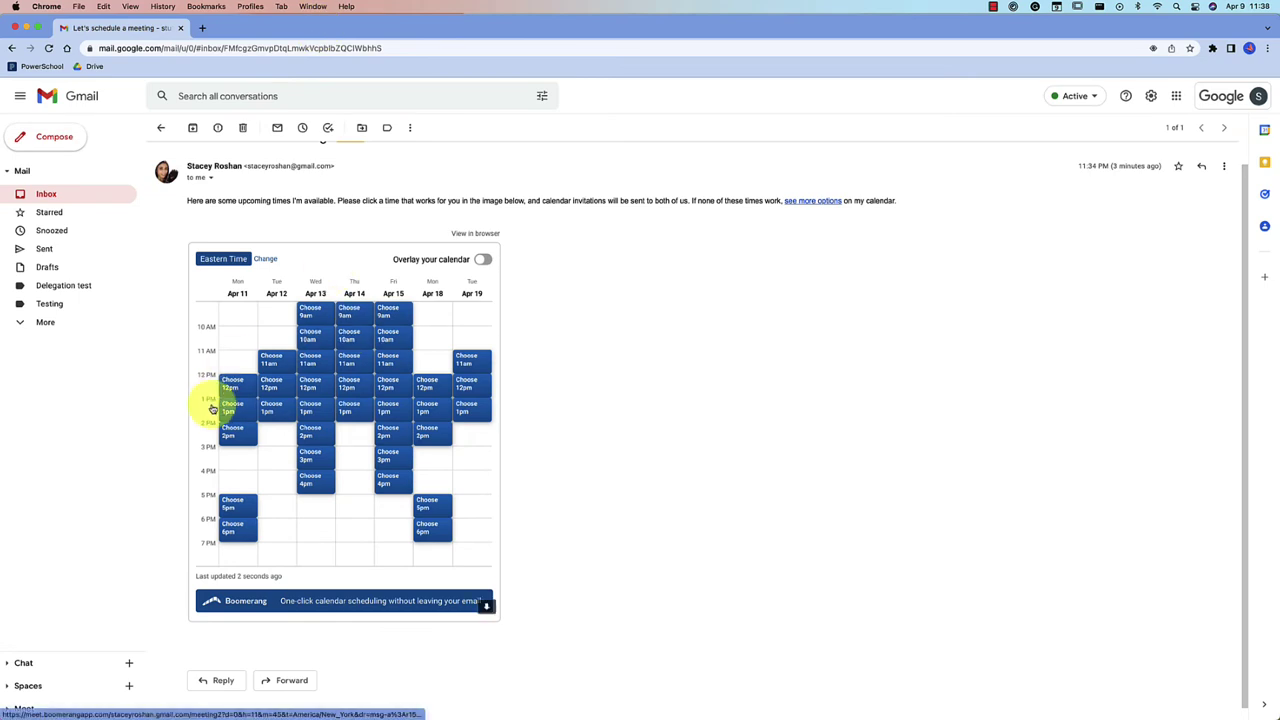
# - Book Monday April 11 at 5pm as 'Sample Event' with the note 'This was' and confirm
pyautogui.scroll(1, 214, 405)
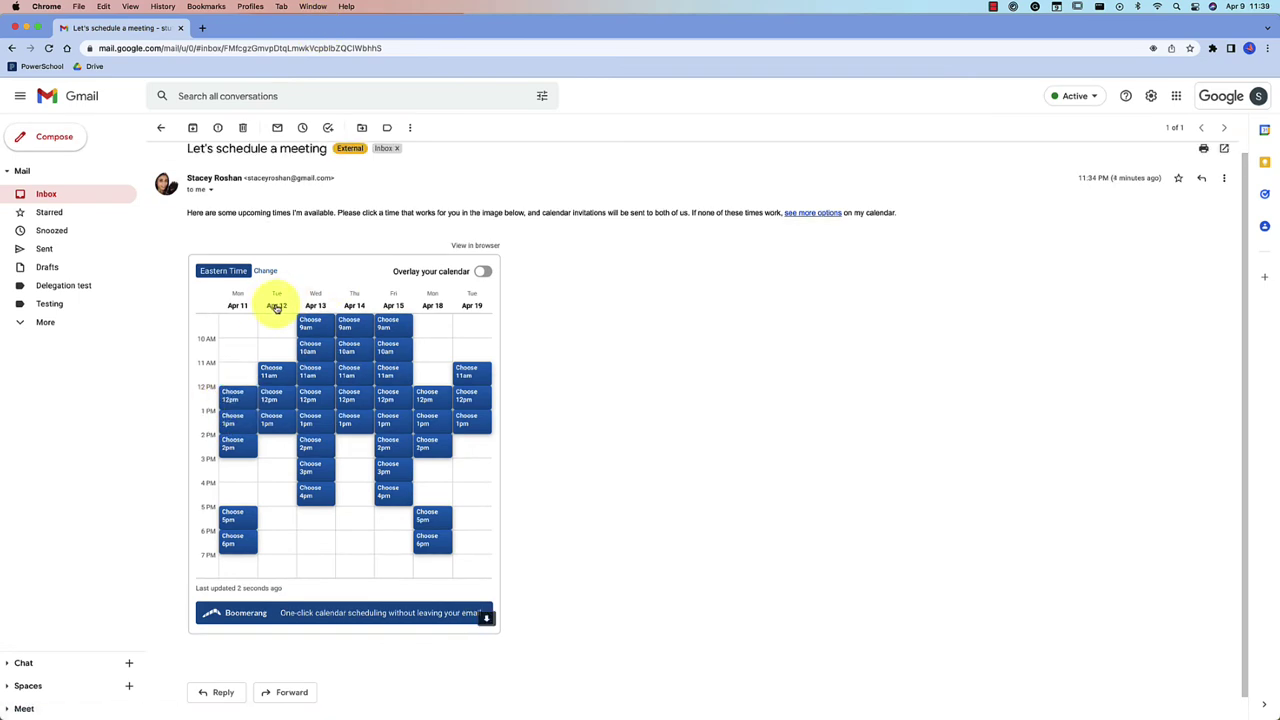
pyautogui.click(240, 517)
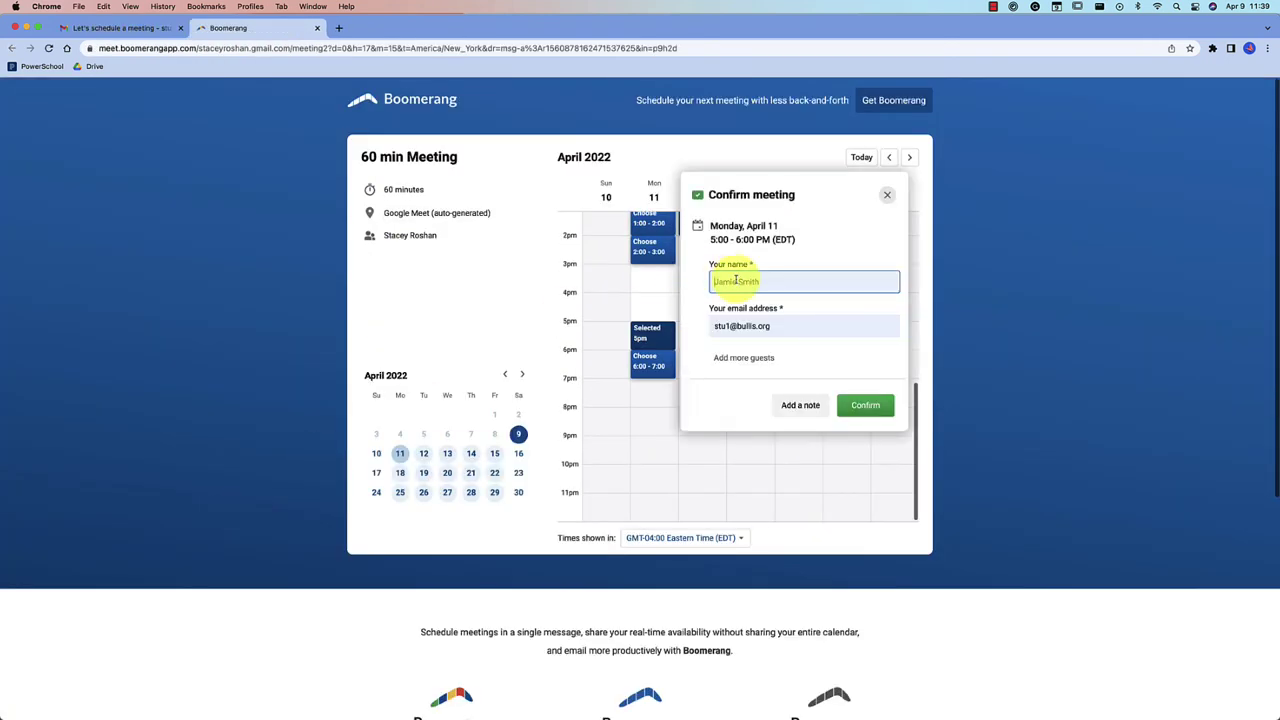
pyautogui.write('Sample Event')
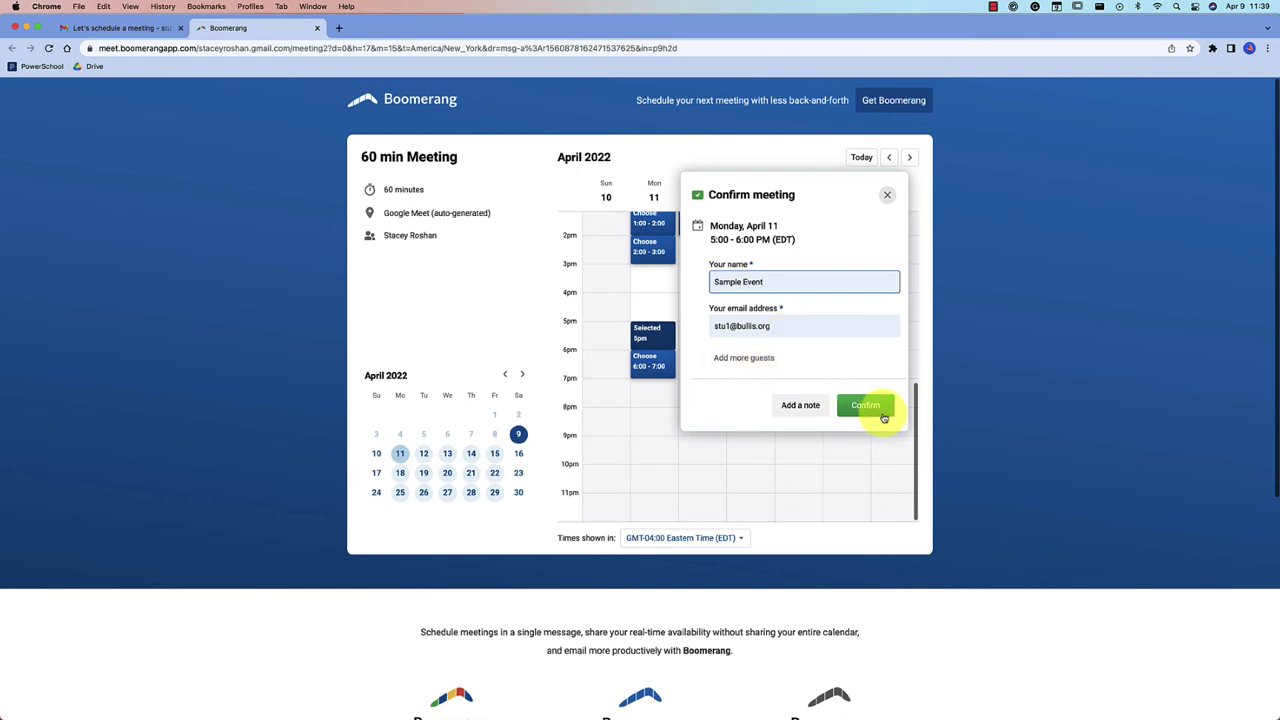
pyautogui.click(800, 405)
pyautogui.write('This was easy!')
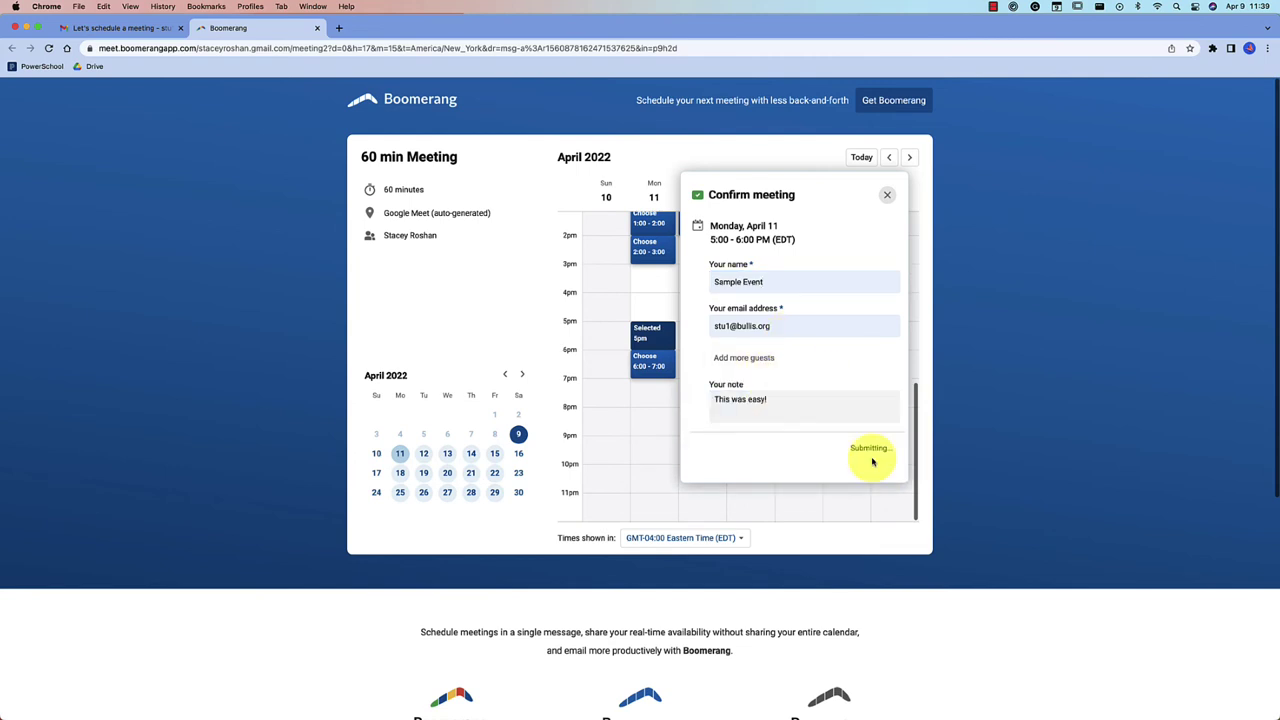
pyautogui.click(866, 457)
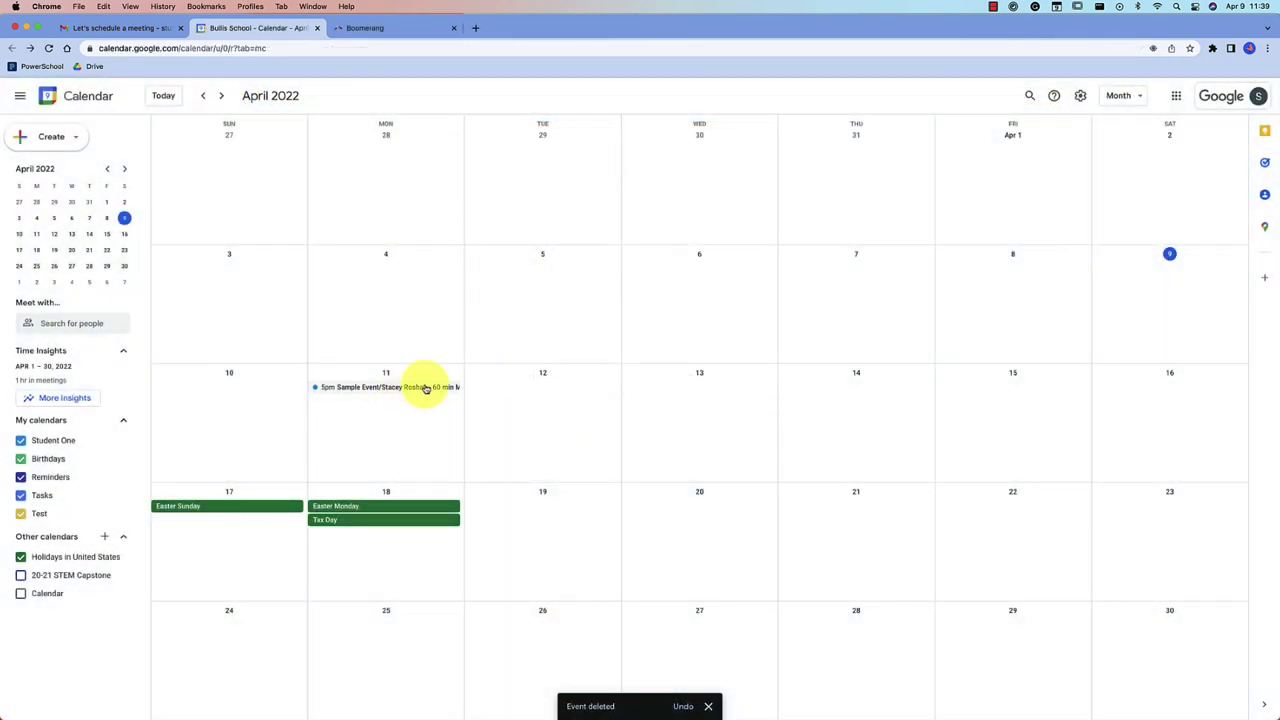
# - Open the booked April 11, 5:00–6:00 PM 60 min Meeting to view its confirmation email
pyautogui.click(425, 388)
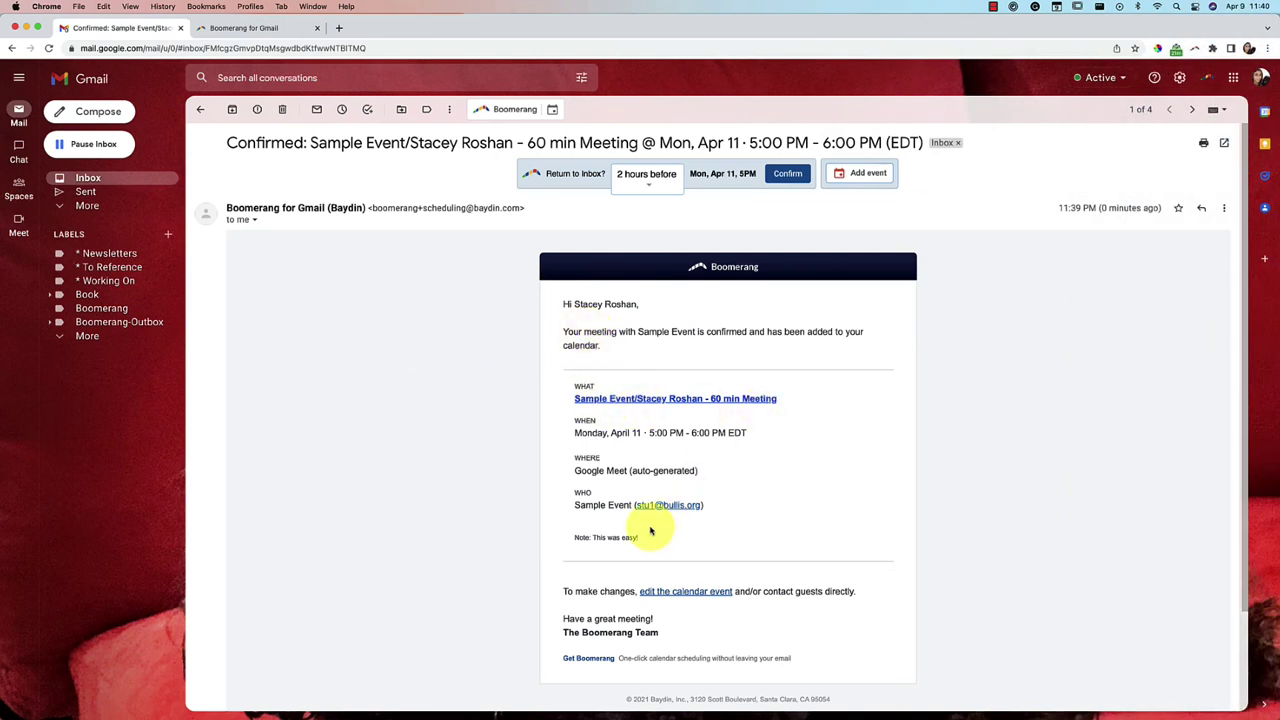
pyautogui.scroll(-1, 650, 531)
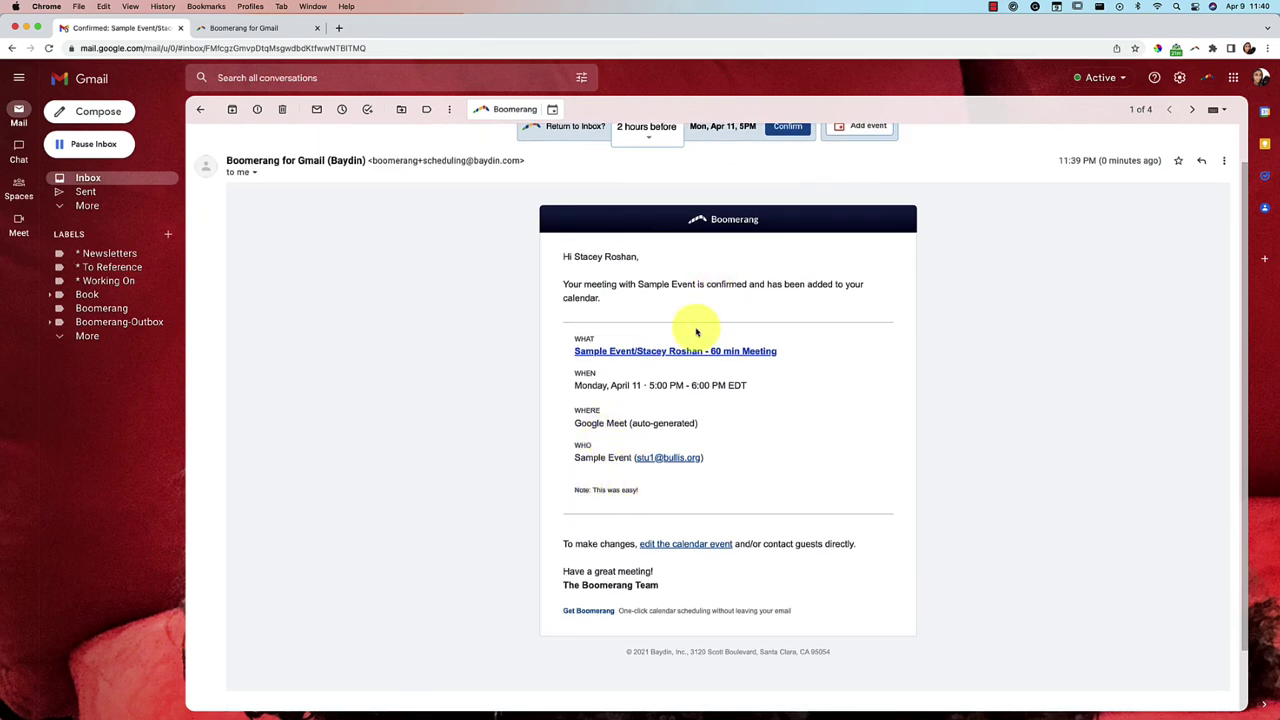
pyautogui.scroll(1, 697, 332)
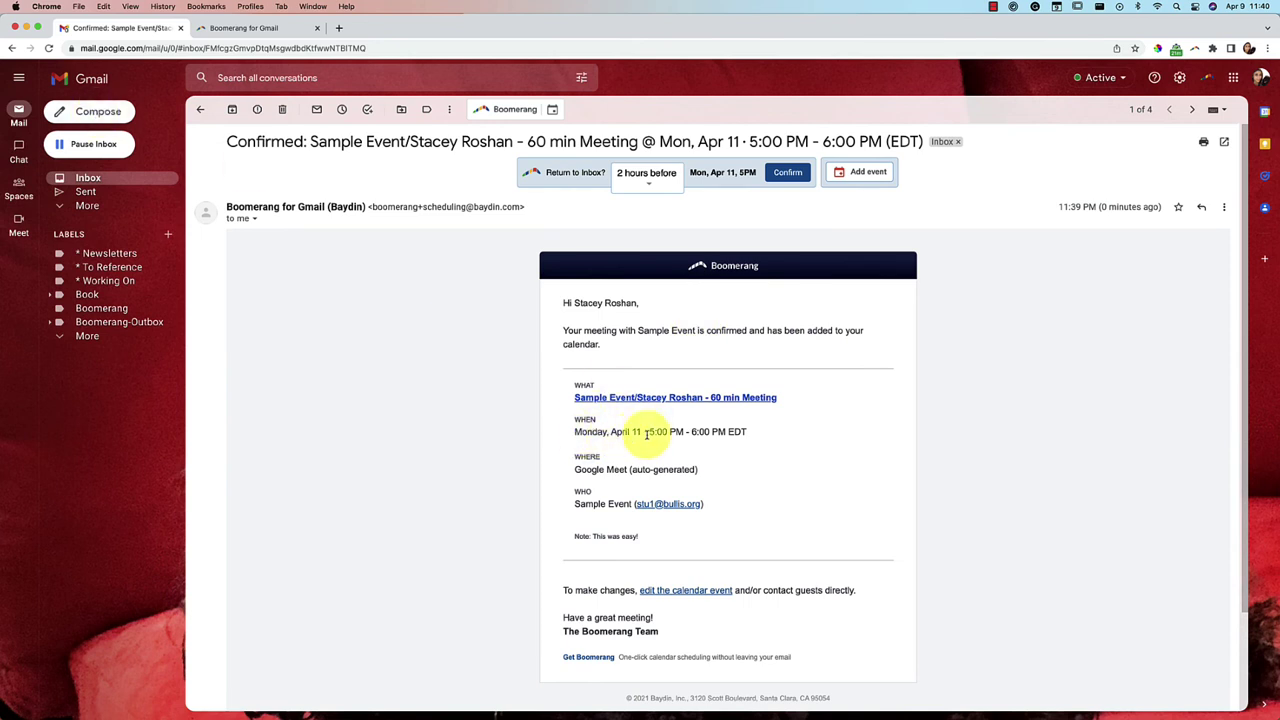
# - Compose a full-screen message and insert the 60 min Meeting Bookable Schedule via Meet
pyautogui.click(97, 112)
pyautogui.click(1236, 346)
pyautogui.click(374, 704)
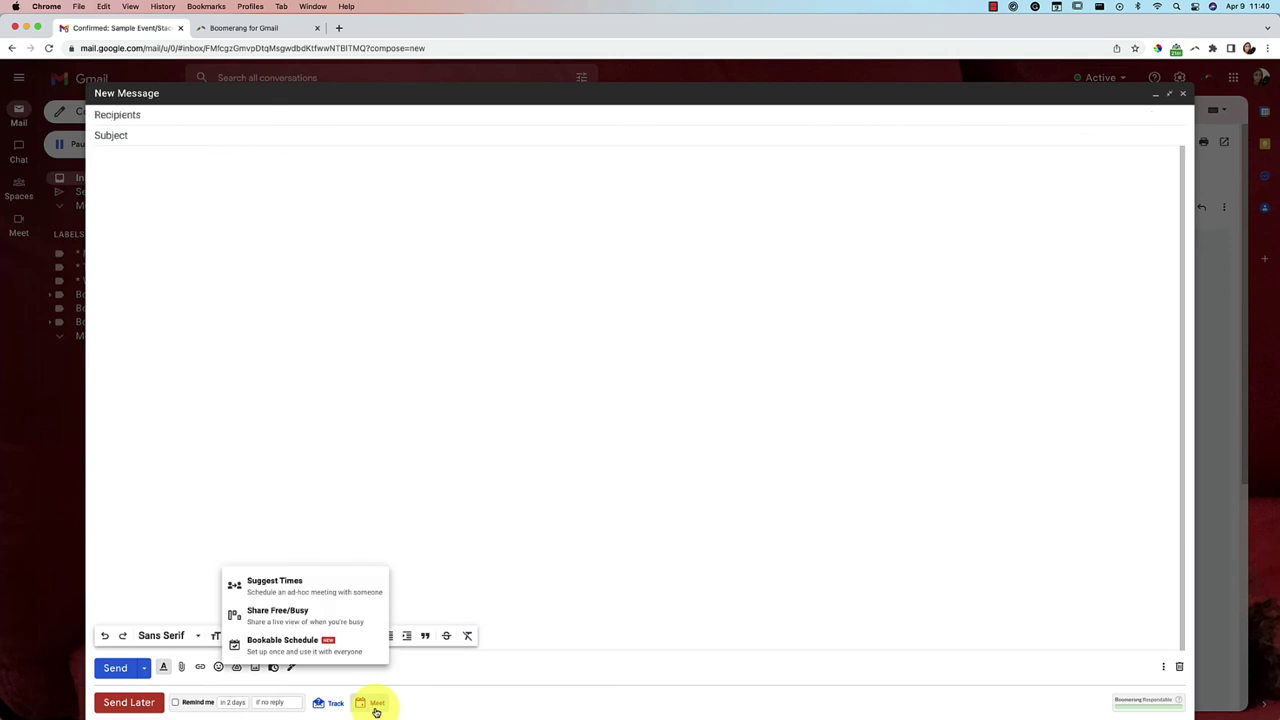
pyautogui.click(318, 646)
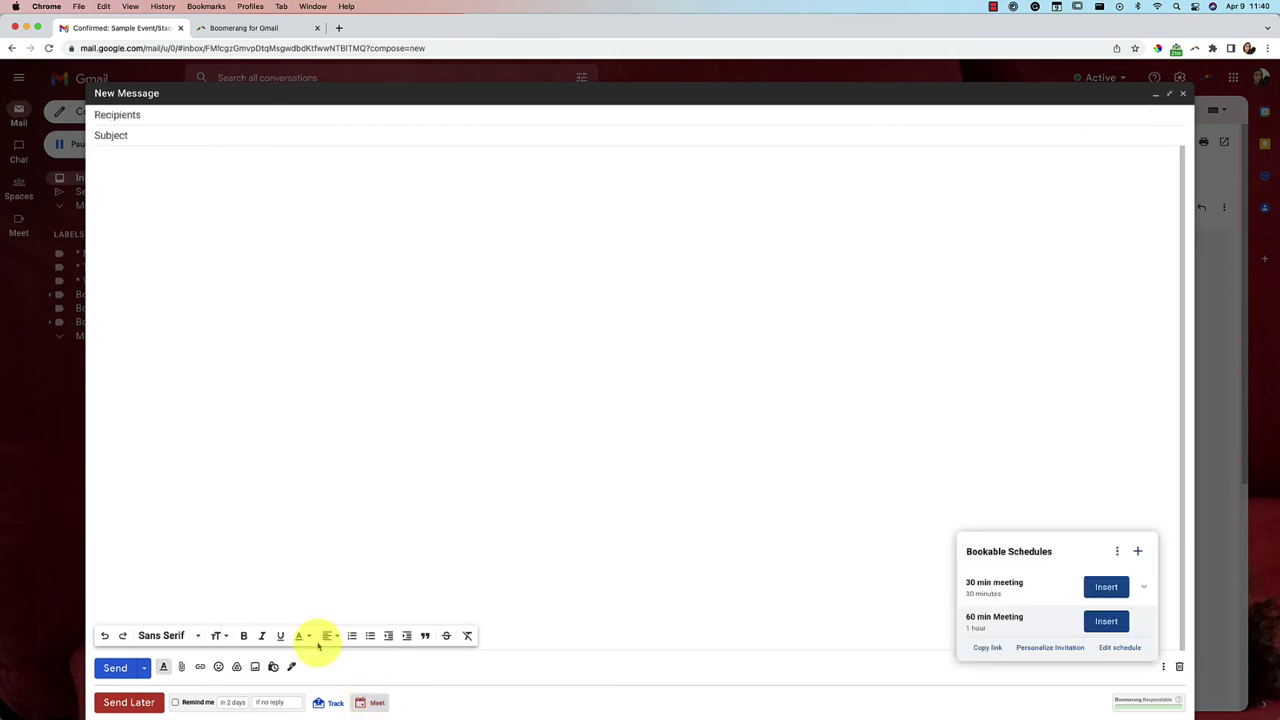
pyautogui.click(1100, 625)
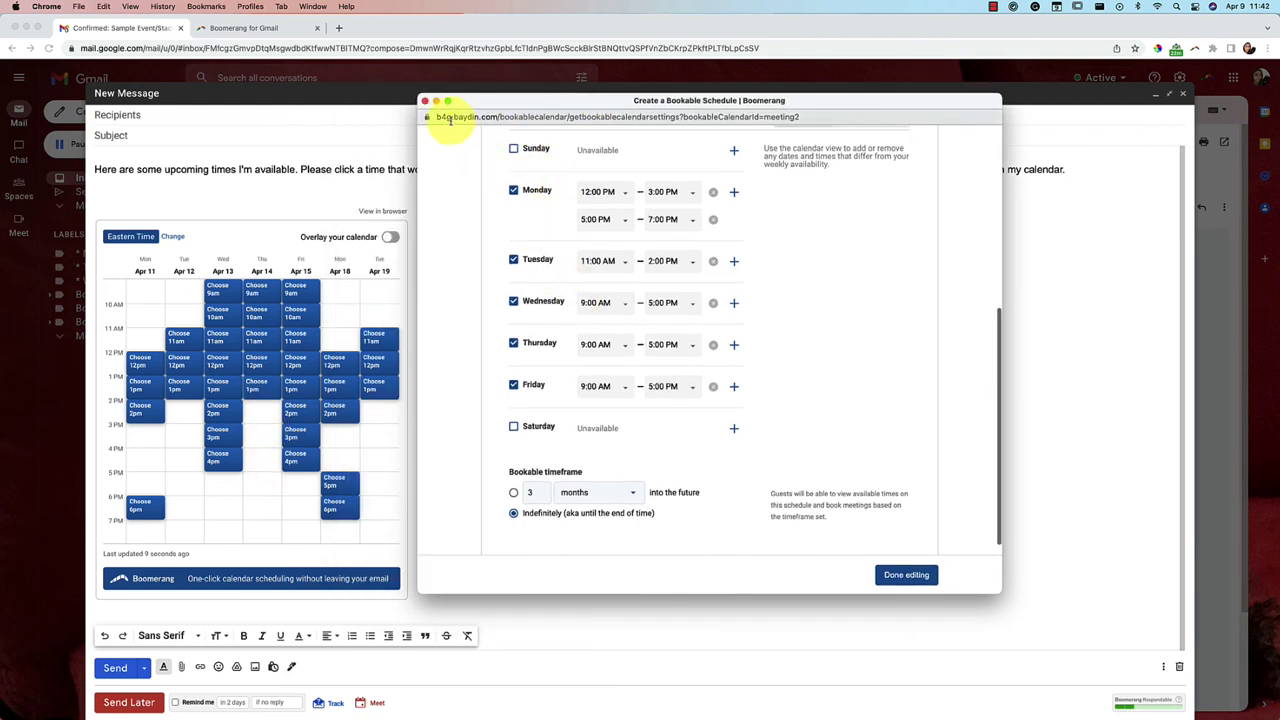
# - Close the schedule settings window and schedules panel to return to the draft
pyautogui.click(424, 101)
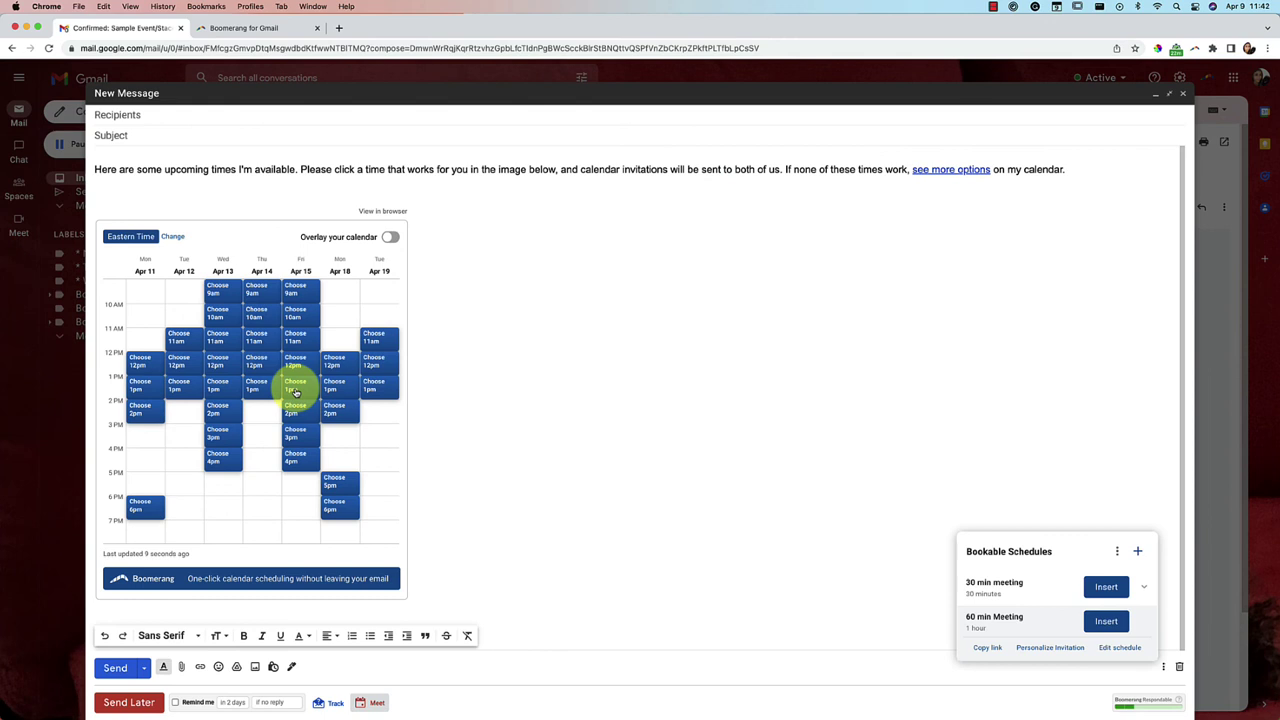
pyautogui.click(766, 514)
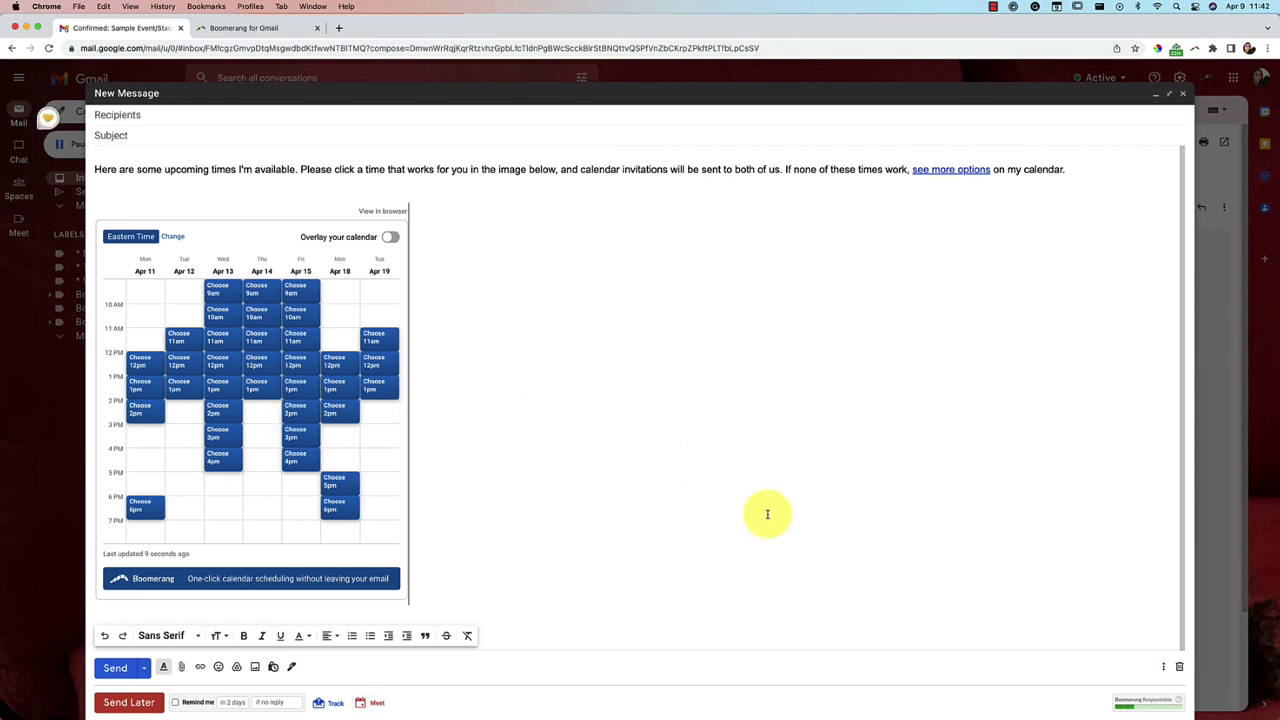
pyautogui.scroll(-1, 560, 517)
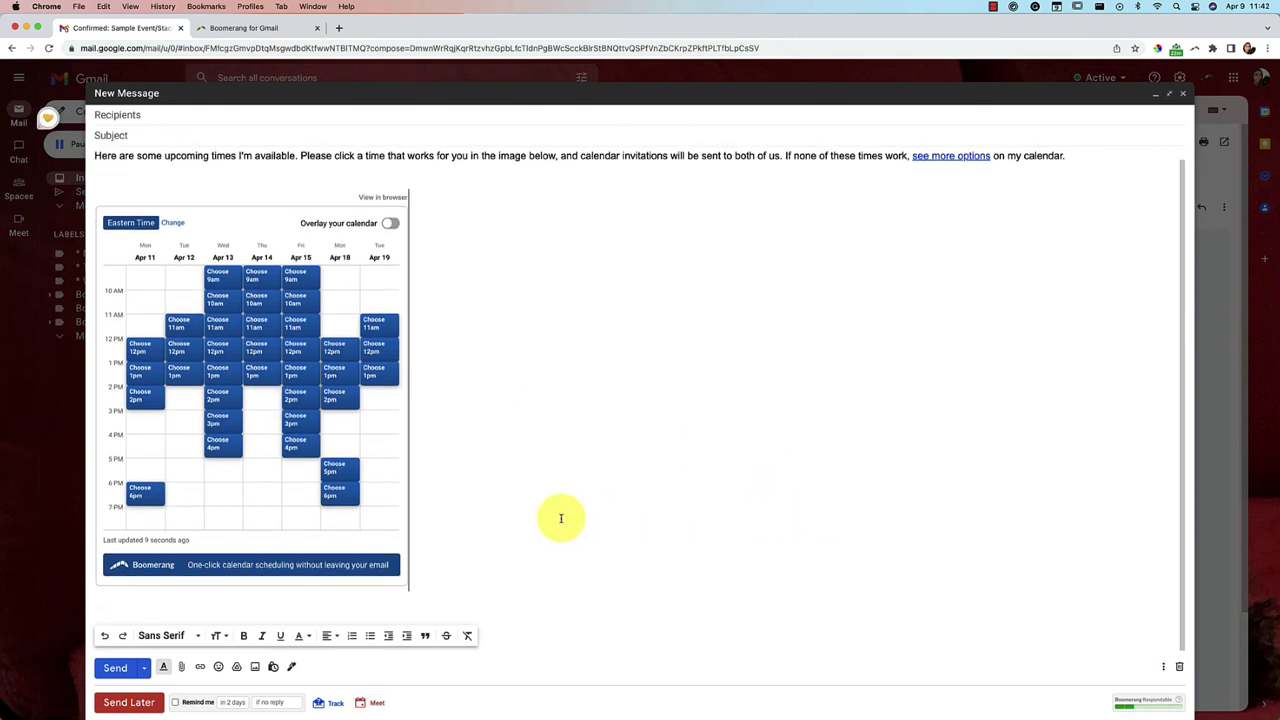
pyautogui.scroll(1, 561, 518)
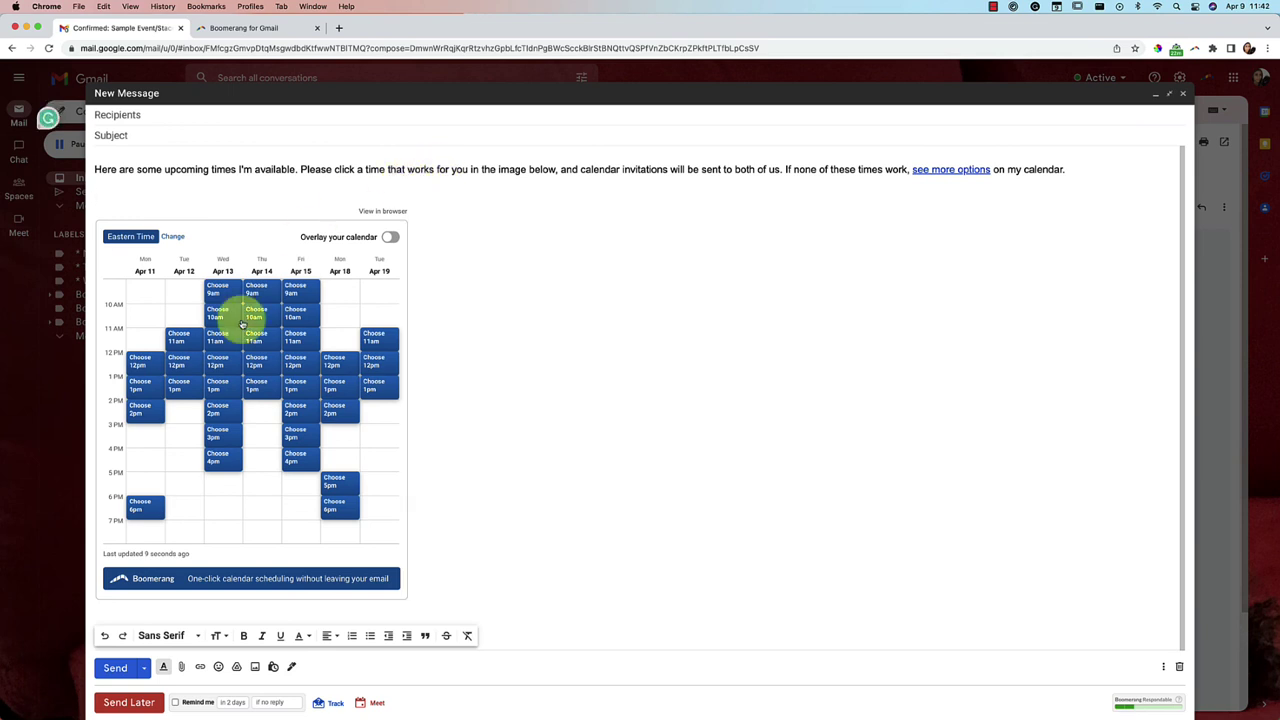
# - Delete the blank line above the calendar image, leaving the Meet menu unchanged
pyautogui.press('BackSpace')
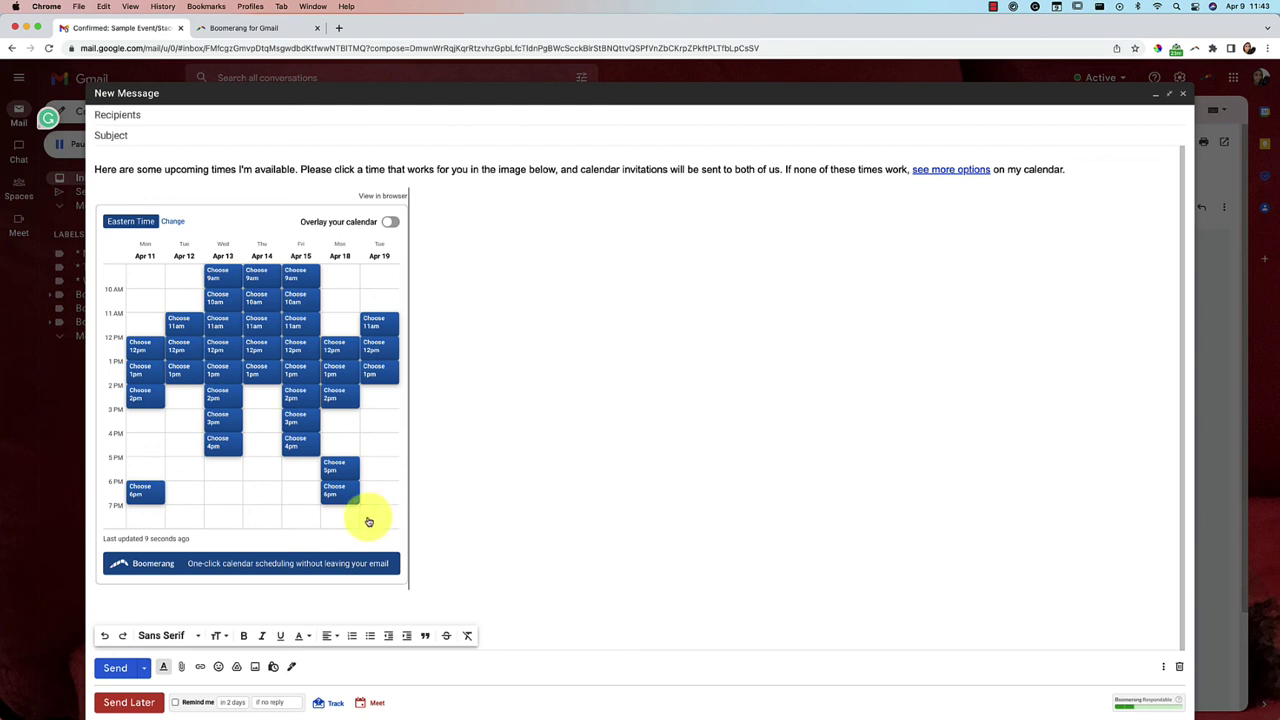
pyautogui.click(370, 704)
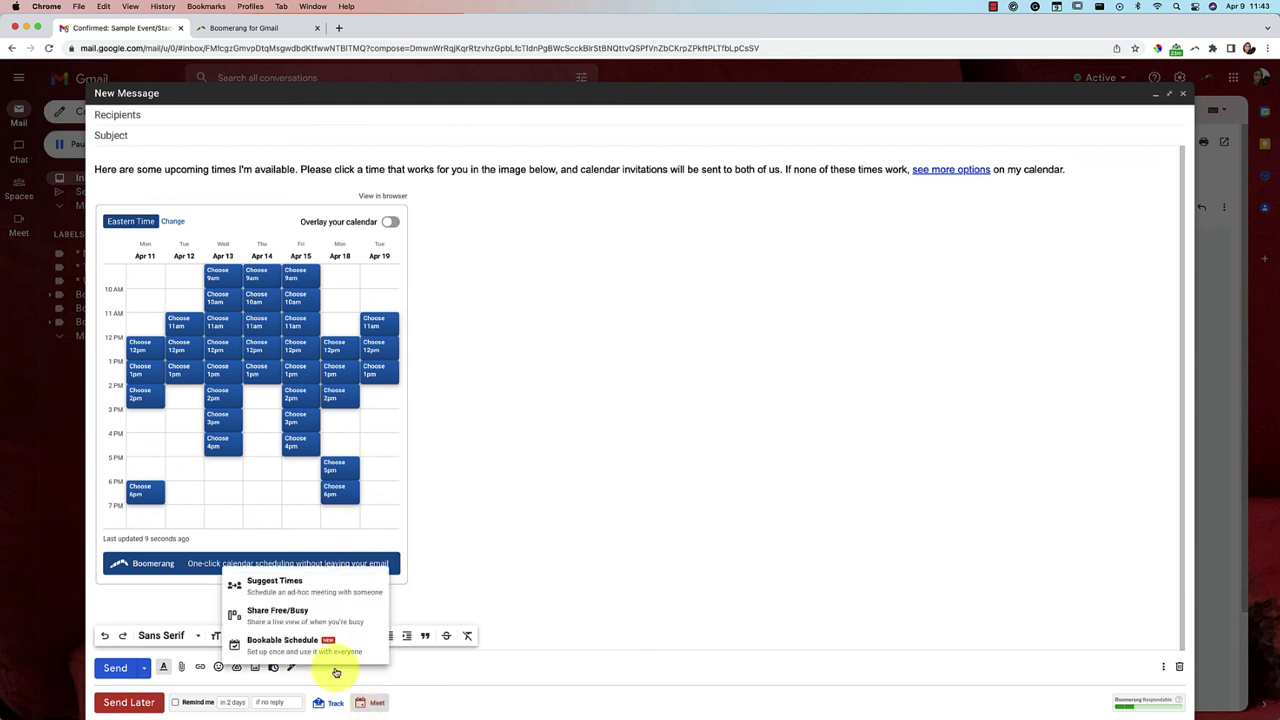
pyautogui.click(557, 517)
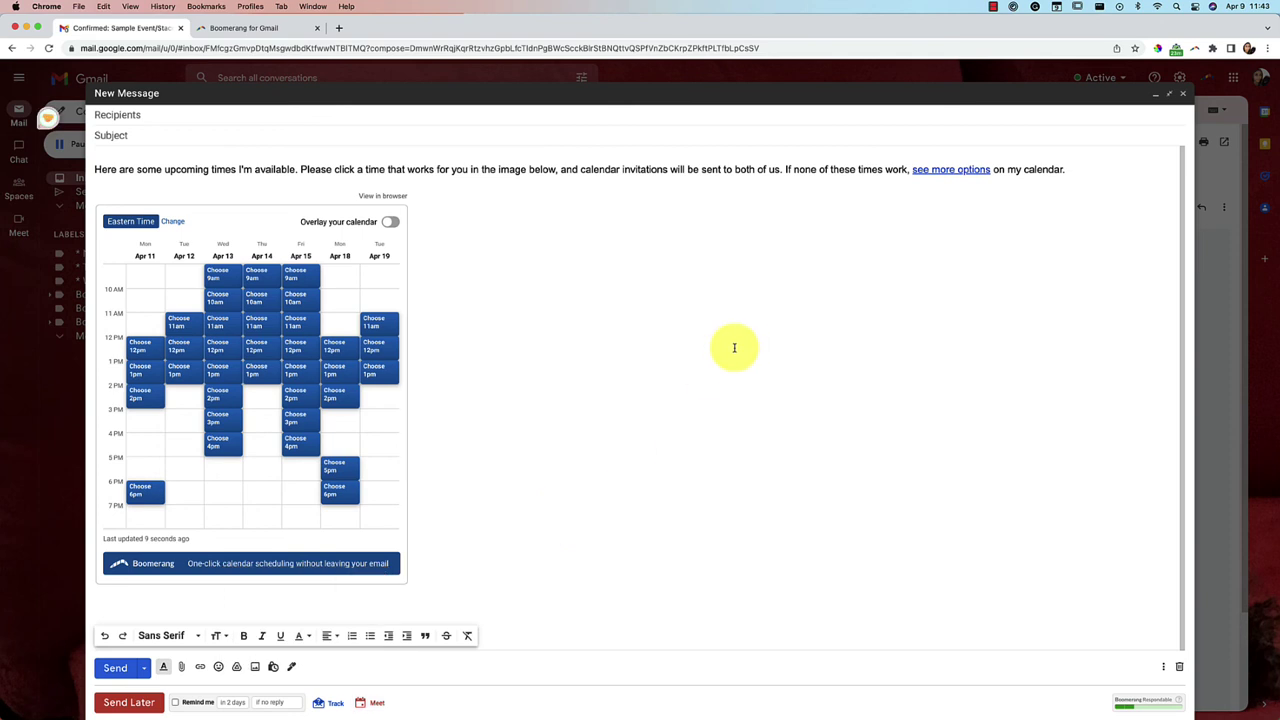